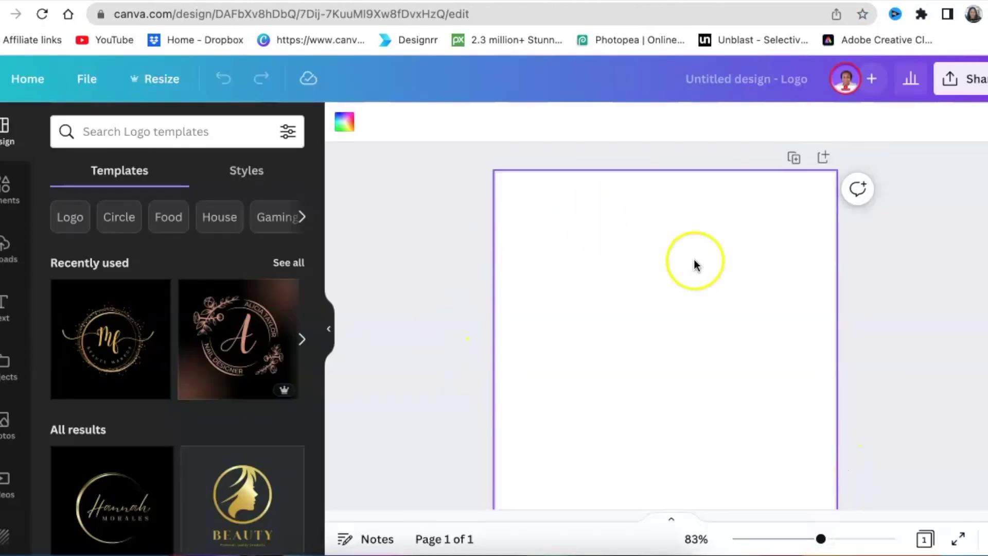
Fill the page blue and add the stock photo of the woman in a black jacket
{"action": "left_click", "coordinate": [344, 122]}
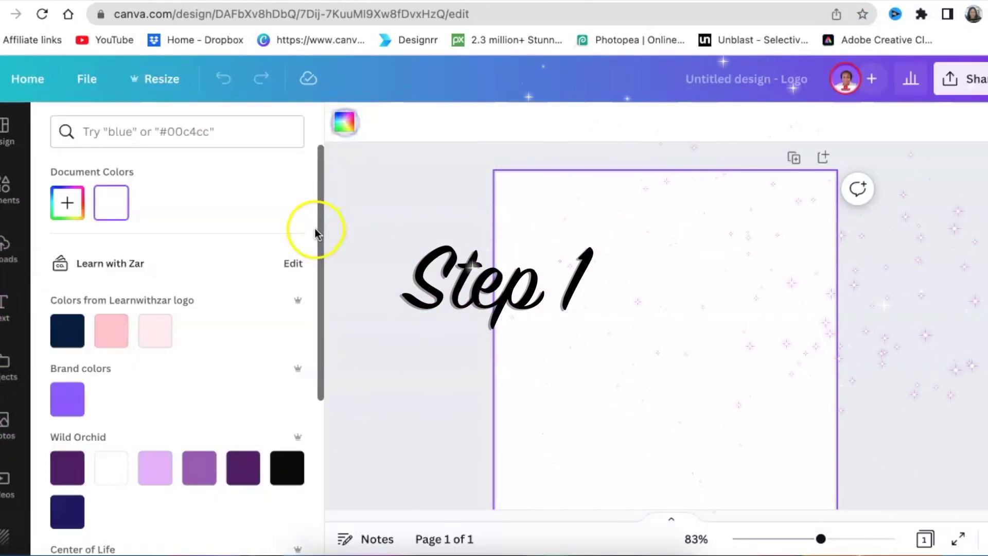
{"action": "scroll", "coordinate": [193, 393], "scroll_direction": "down", "scroll_amount": 3}
{"action": "scroll", "coordinate": [194, 393], "scroll_direction": "down", "scroll_amount": 2}
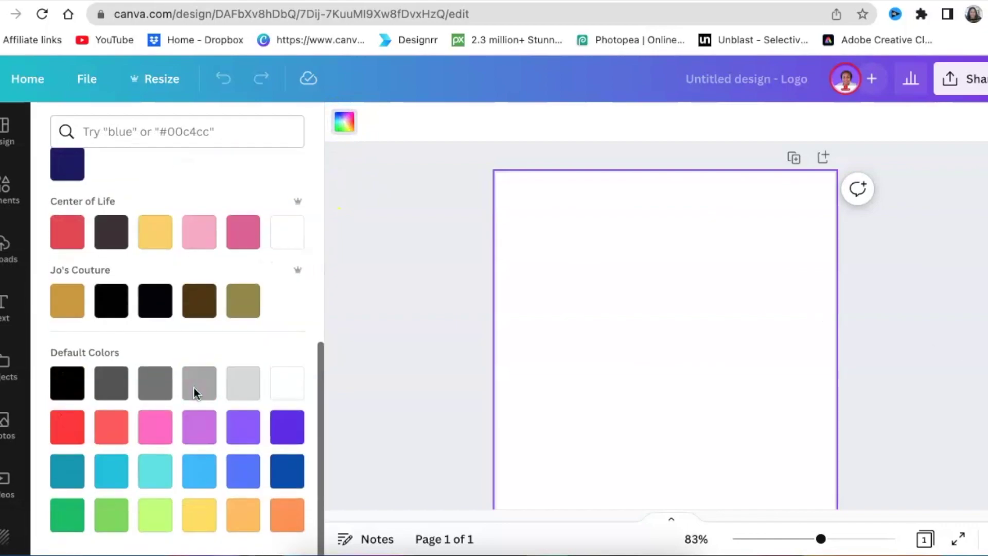
{"action": "scroll", "coordinate": [194, 393], "scroll_direction": "up", "scroll_amount": 2}
{"action": "scroll", "coordinate": [193, 388], "scroll_direction": "up", "scroll_amount": 3}
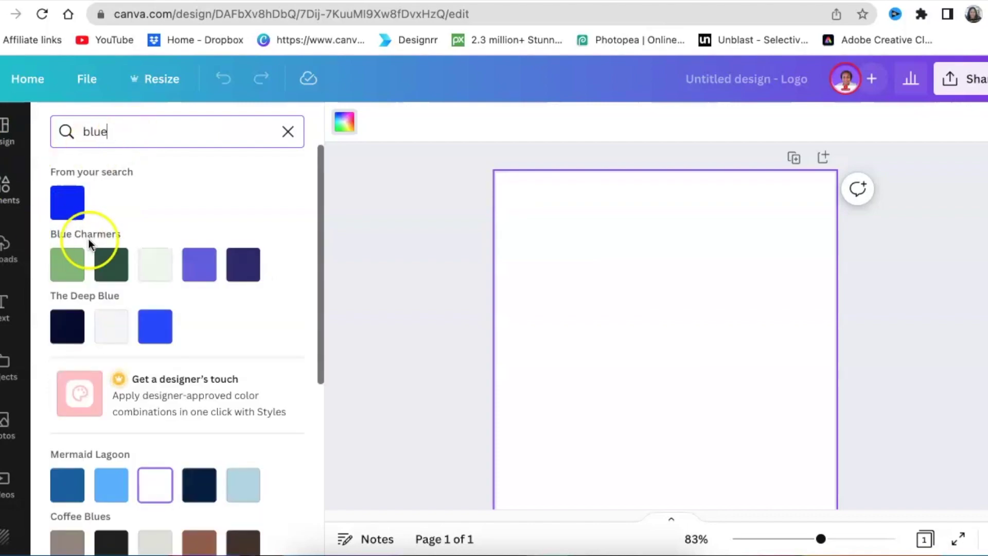
{"action": "left_click", "coordinate": [73, 207]}
{"action": "left_click", "coordinate": [458, 349]}
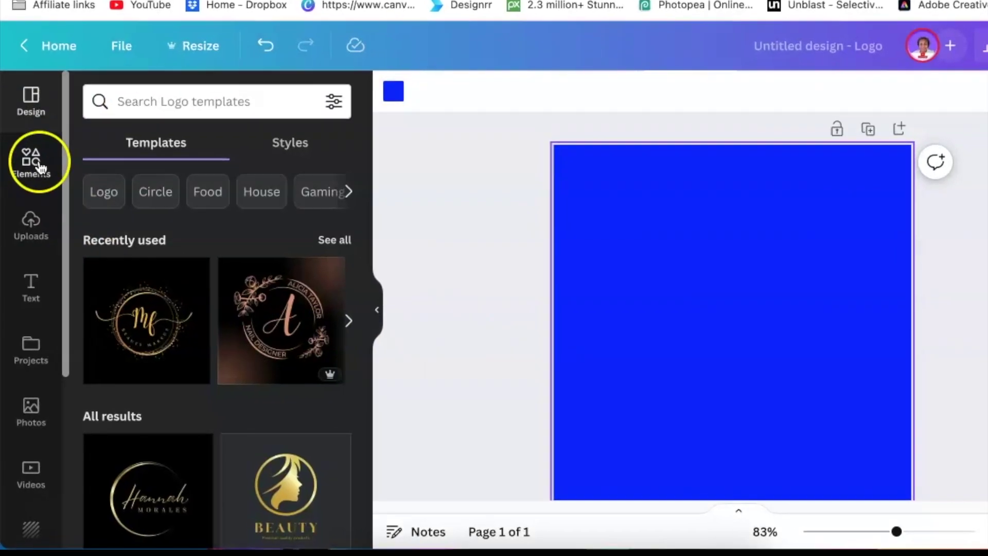
{"action": "left_click", "coordinate": [42, 151]}
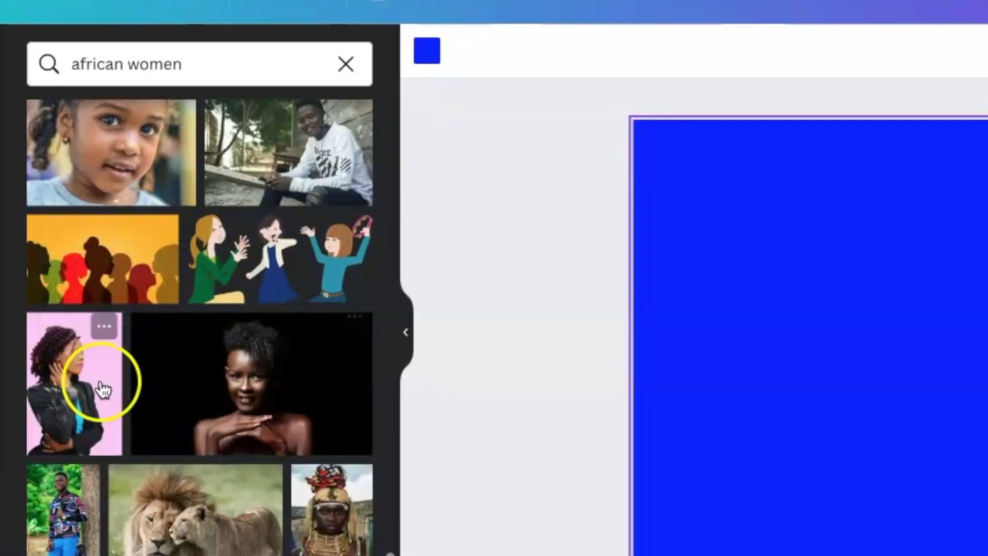
{"action": "left_click", "coordinate": [98, 392]}
{"action": "scroll", "coordinate": [853, 324], "scroll_direction": "down", "scroll_amount": 2}
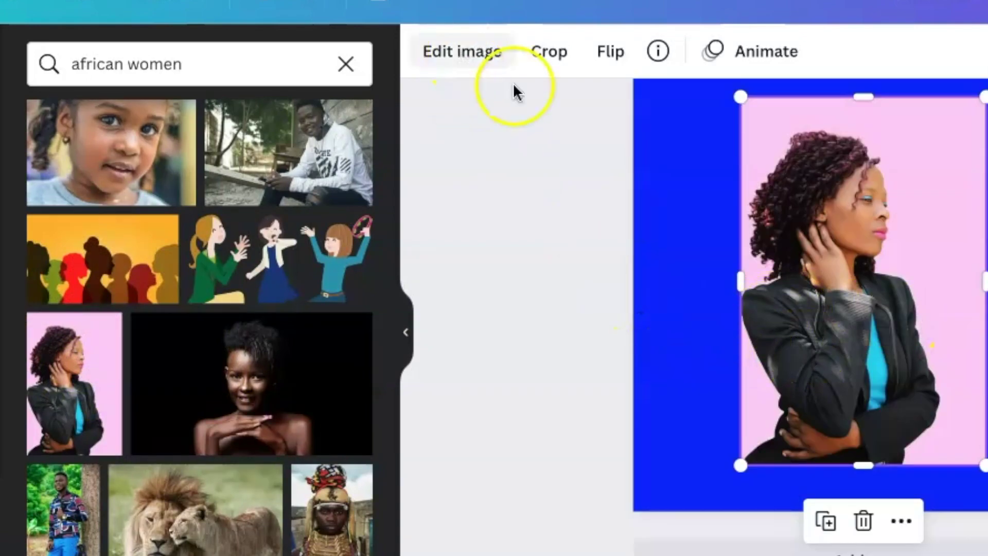
Remove the photo's pink background with BG Remover
{"action": "left_click", "coordinate": [461, 54]}
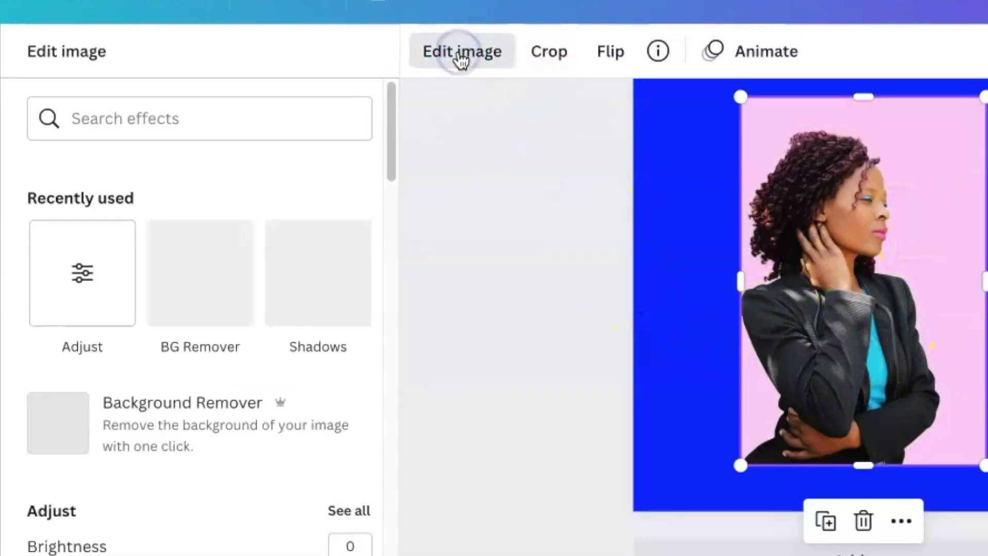
{"action": "left_click", "coordinate": [209, 284]}
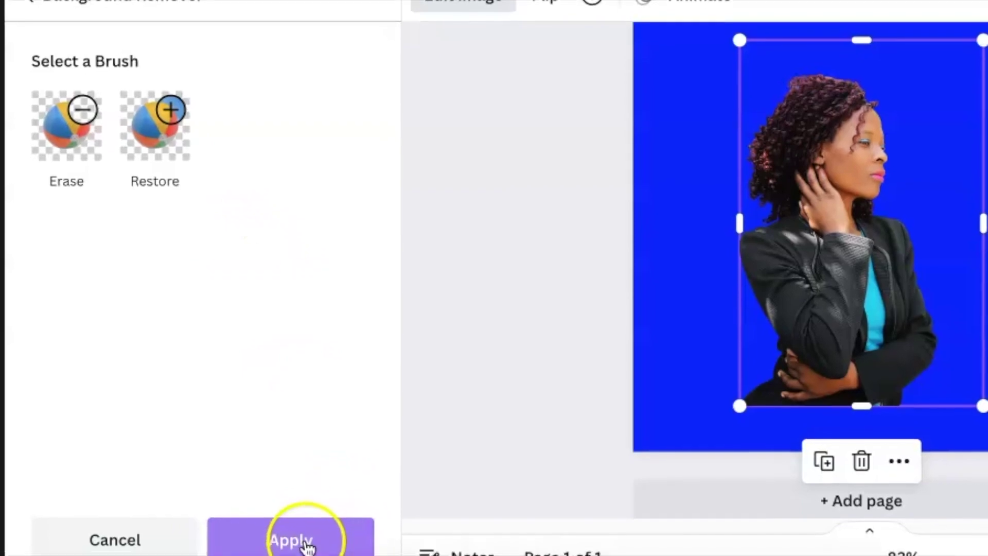
{"action": "left_click", "coordinate": [298, 522]}
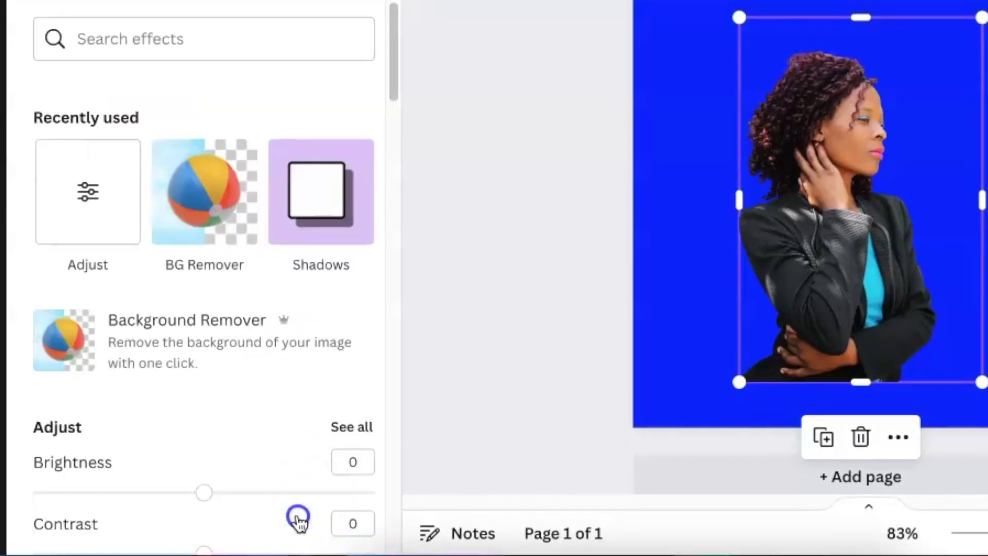
{"action": "left_click", "coordinate": [590, 378]}
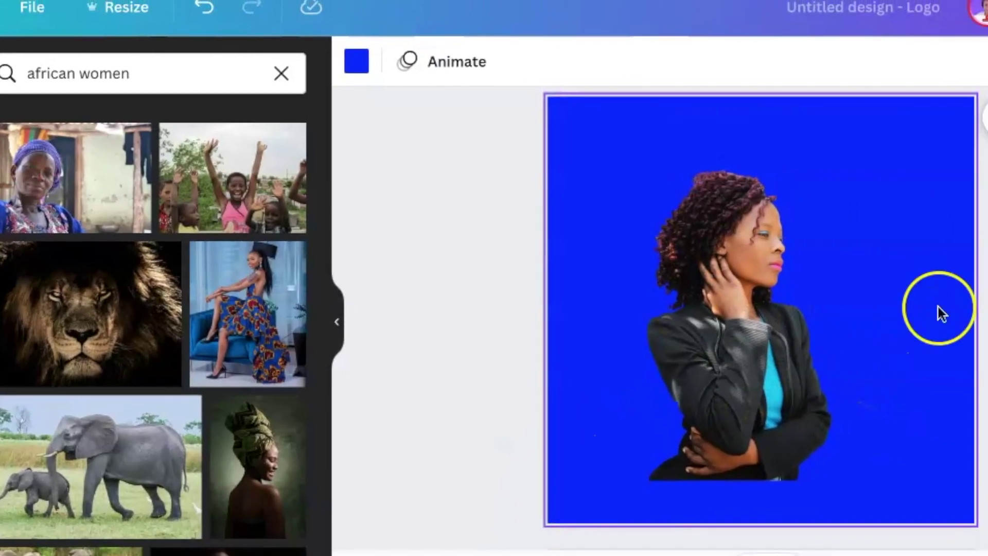
Download the blue woman design as a PNG and add a blank second page
{"action": "left_click", "coordinate": [954, 27]}
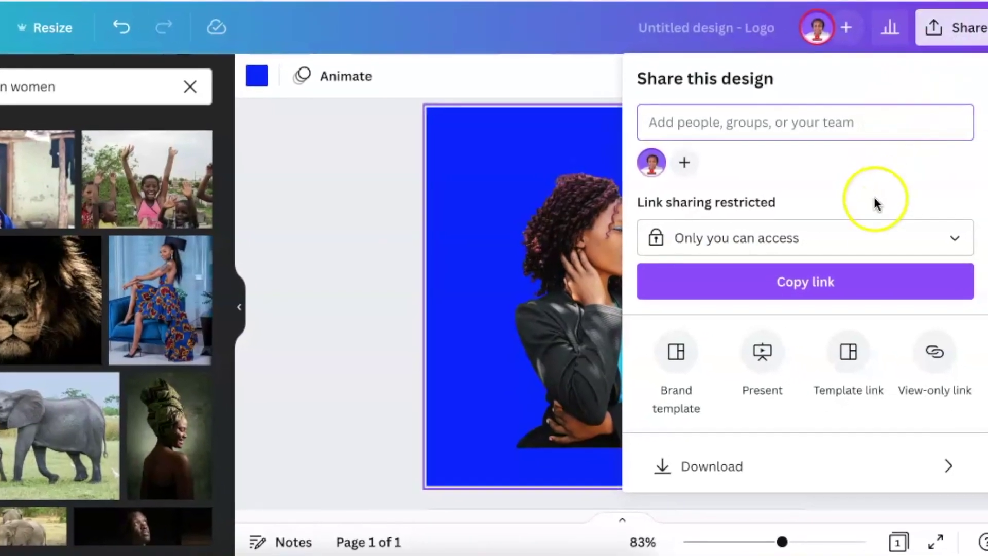
{"action": "scroll", "coordinate": [865, 232], "scroll_direction": "down", "scroll_amount": 3}
{"action": "left_click", "coordinate": [834, 372]}
{"action": "left_click", "coordinate": [634, 267]}
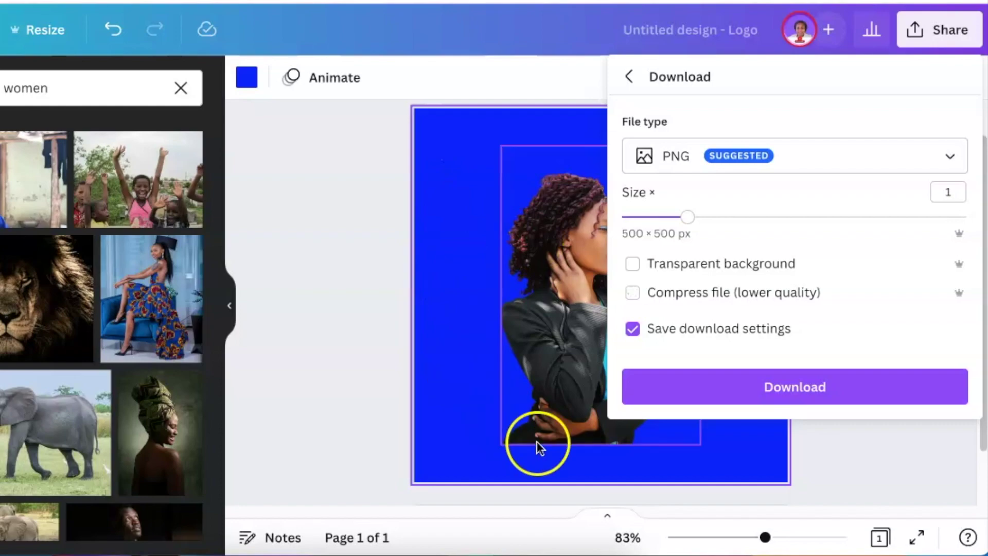
{"action": "left_click", "coordinate": [808, 392]}
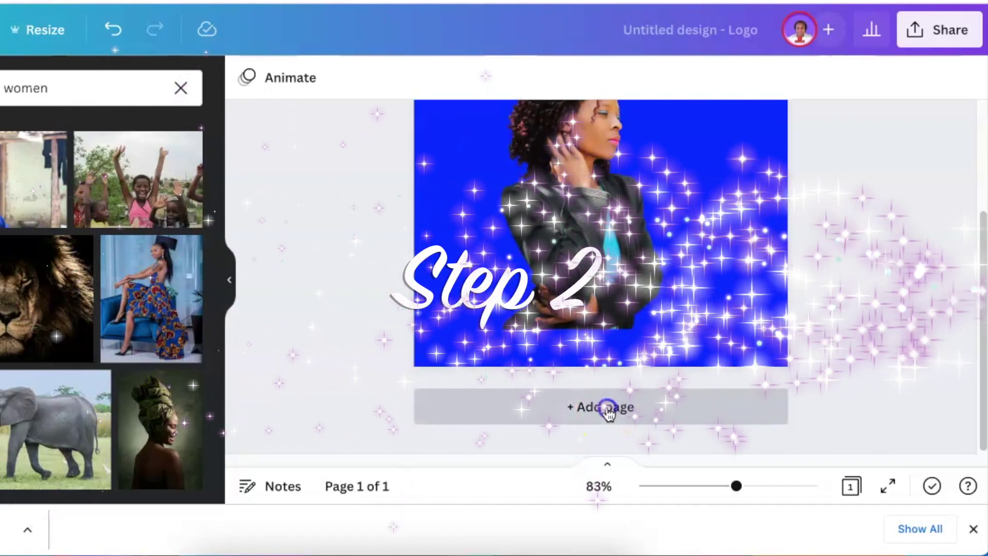
{"action": "left_click", "coordinate": [505, 415]}
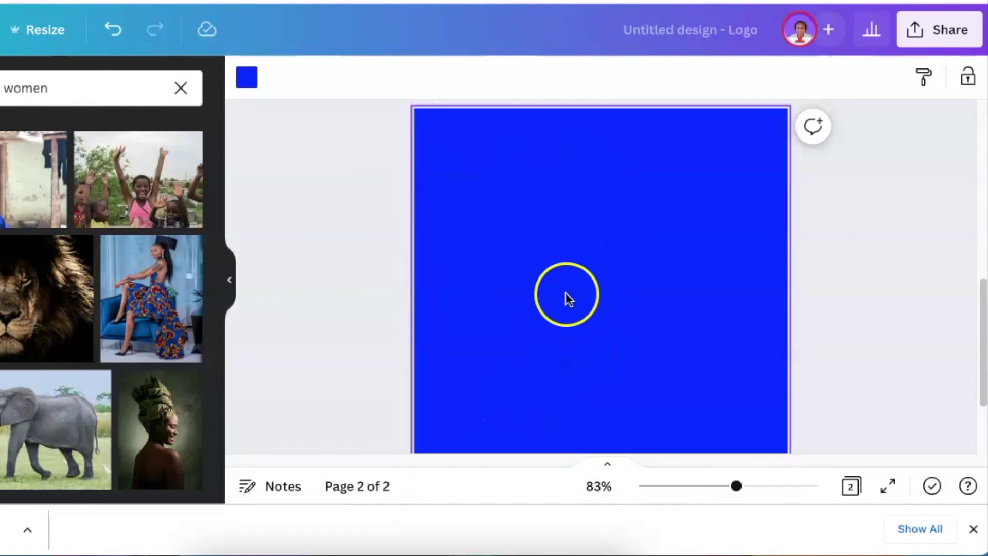
Fill the second page with a pink swatch
{"action": "left_click", "coordinate": [246, 77]}
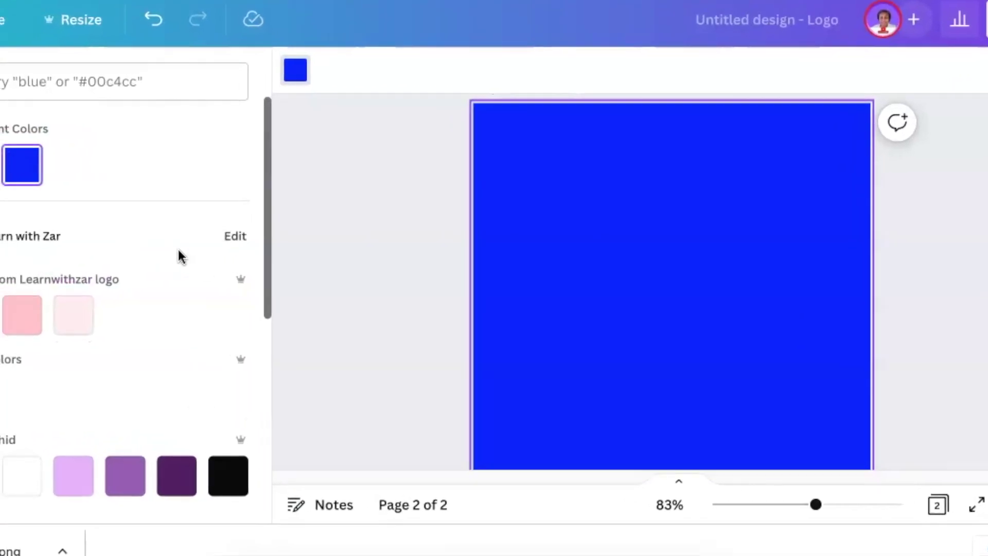
{"action": "left_click", "coordinate": [92, 77]}
{"action": "type", "text": "pink"}
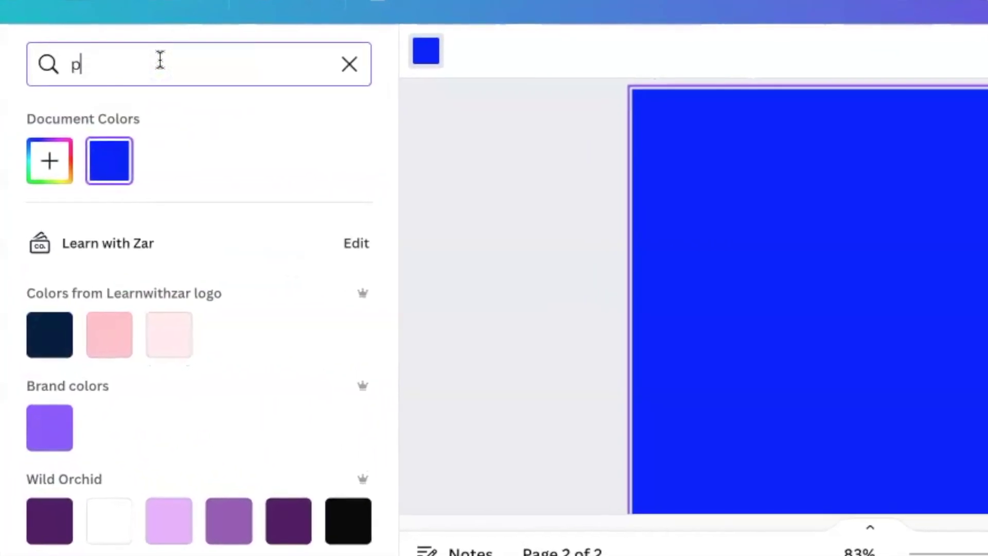
{"action": "left_click", "coordinate": [277, 201]}
Drop the downloaded blue woman PNG onto the pink page, pushed toward the right edge
{"action": "left_click", "coordinate": [611, 281]}
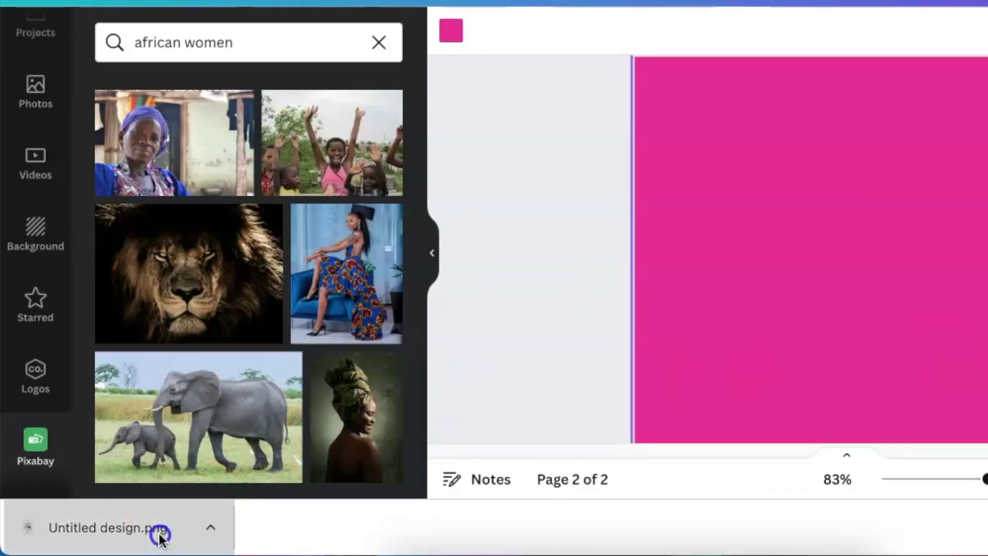
{"action": "mouse_move", "coordinate": [154, 530]}
{"action": "left_mouse_down"}
{"action": "mouse_move", "coordinate": [906, 253]}
{"action": "mouse_move", "coordinate": [987, 301]}
{"action": "left_mouse_up"}
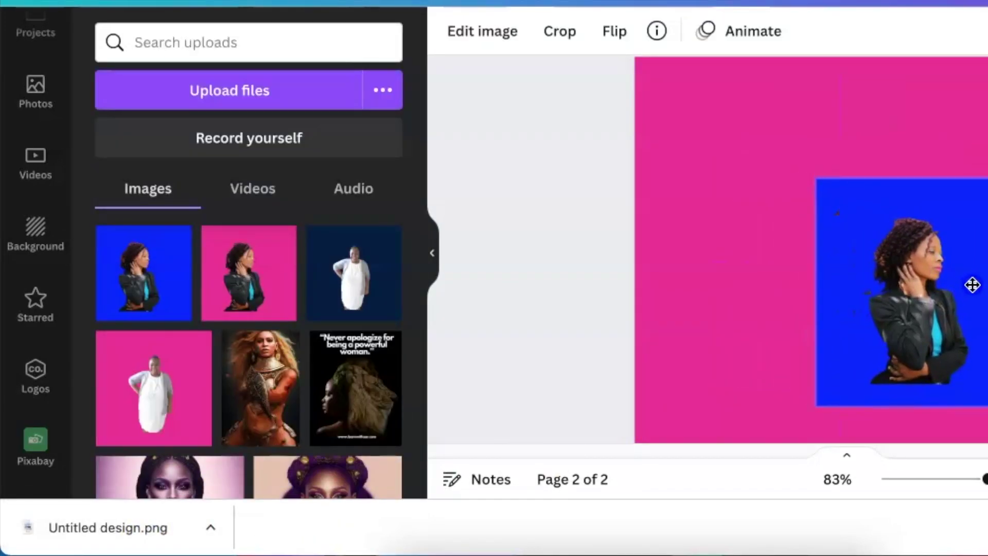
{"action": "left_click_drag", "start_coordinate": [927, 263], "coordinate": [985, 281]}
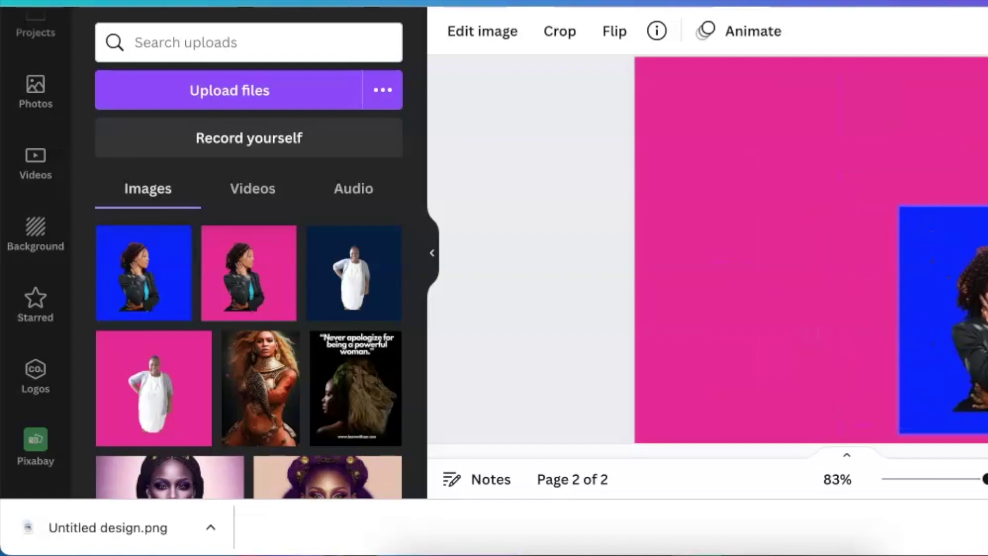
{"action": "scroll", "coordinate": [46, 217], "scroll_direction": "up", "scroll_amount": 4}
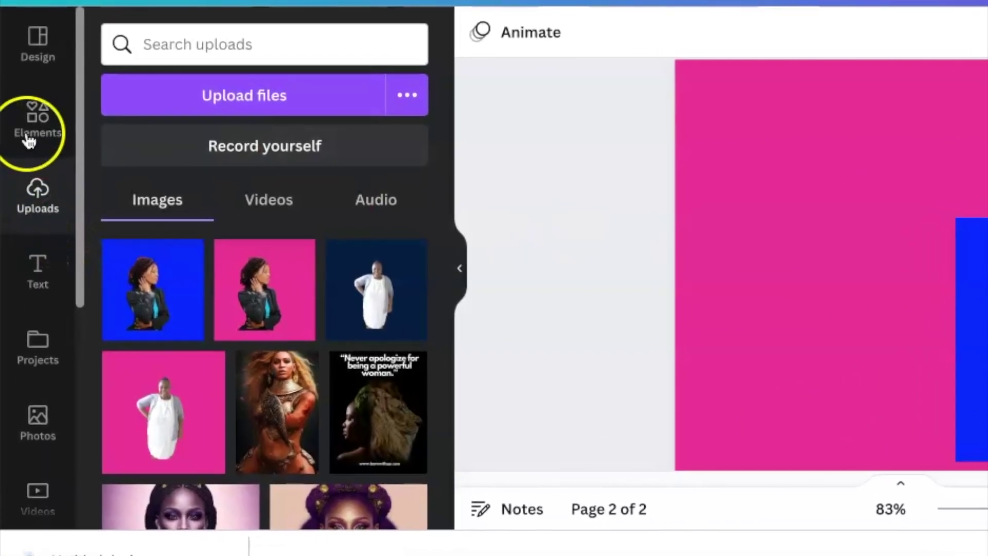
Search Elements for 'Letter y frame' and add the serif lowercase y frame
{"action": "left_click", "coordinate": [29, 140]}
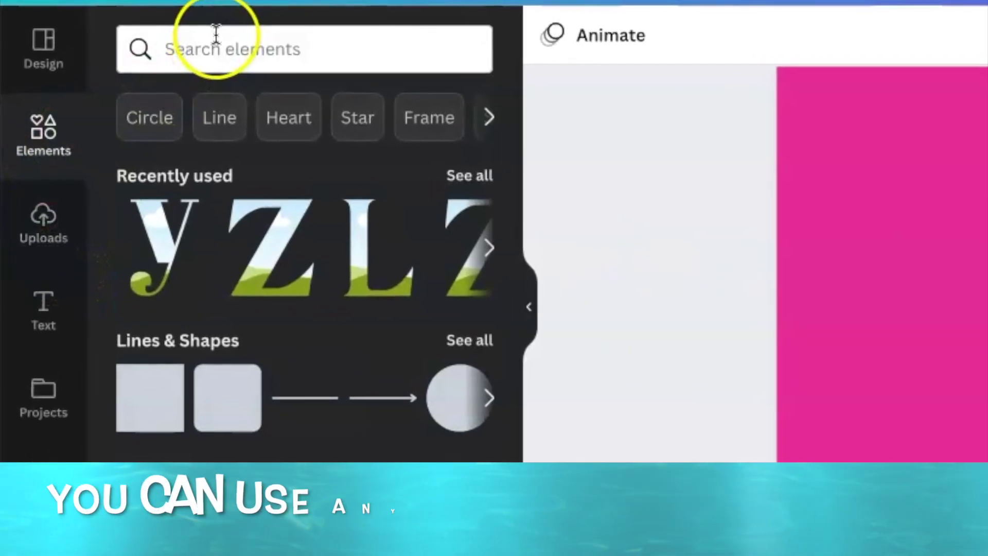
{"action": "left_click", "coordinate": [216, 35]}
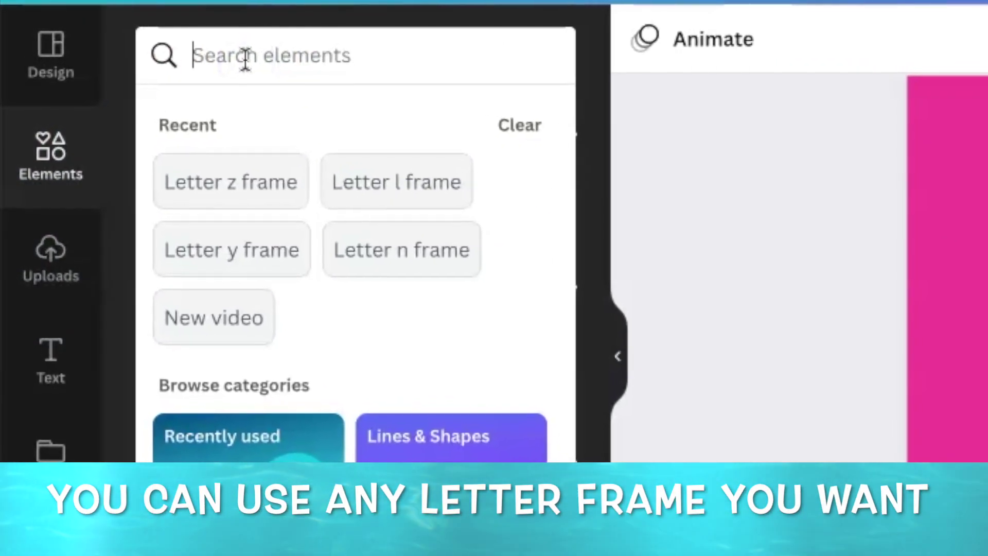
{"action": "type", "text": "Letter y frame"}
{"action": "key", "text": "Return"}
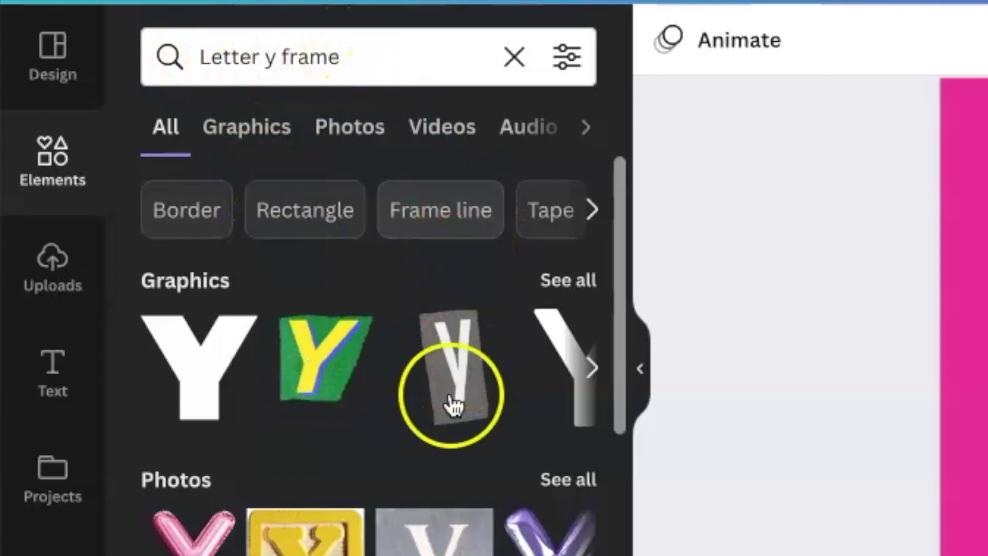
{"action": "scroll", "coordinate": [454, 406], "scroll_direction": "down", "scroll_amount": 2}
{"action": "scroll", "coordinate": [457, 511], "scroll_direction": "down", "scroll_amount": 2}
{"action": "scroll", "coordinate": [457, 510], "scroll_direction": "down", "scroll_amount": 1}
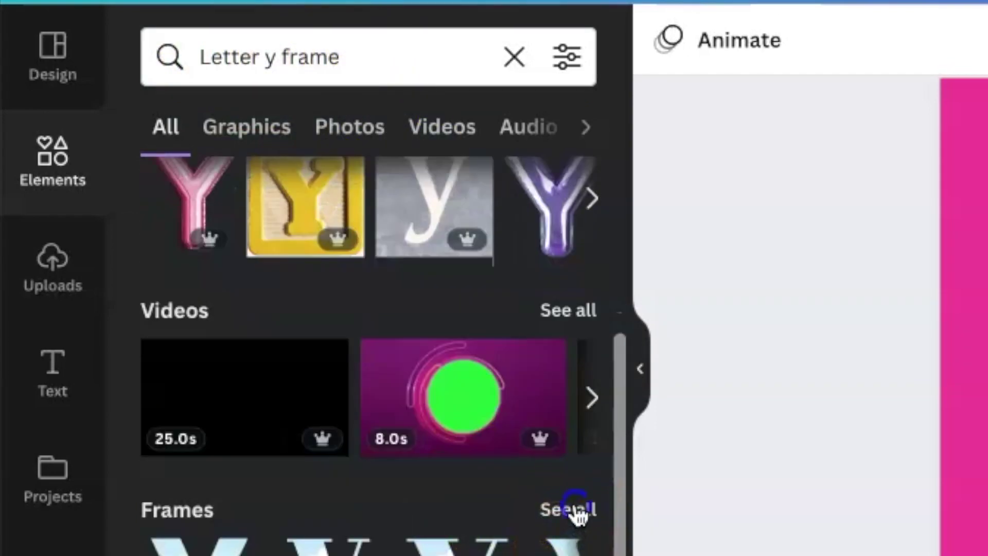
{"action": "left_click", "coordinate": [576, 509]}
{"action": "scroll", "coordinate": [556, 502], "scroll_direction": "down", "scroll_amount": 1}
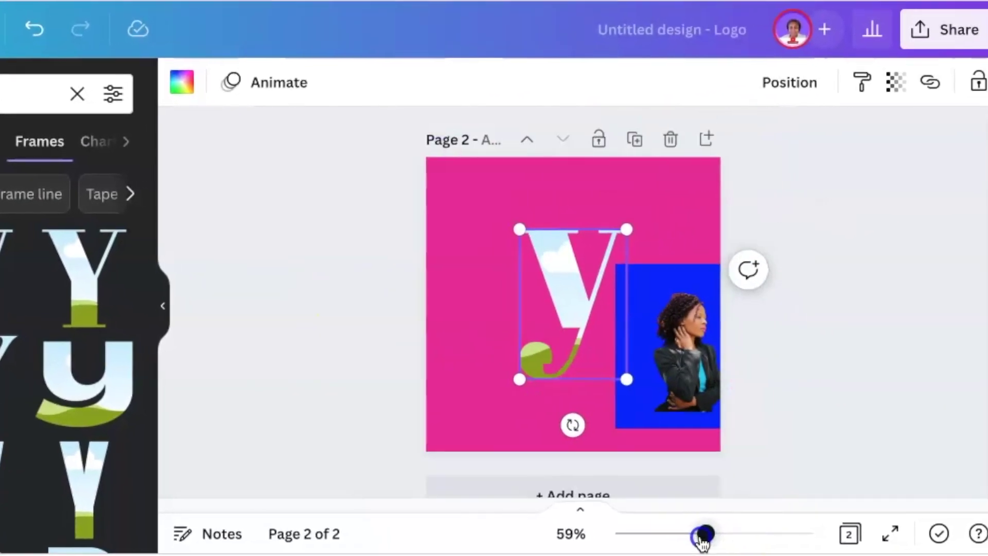
{"action": "left_click_drag", "start_coordinate": [703, 534], "coordinate": [691, 533]}
{"action": "scroll", "coordinate": [562, 314], "scroll_direction": "up", "scroll_amount": 3}
Duplicate the woman's photo and move the copy to the lower left
{"action": "left_click", "coordinate": [690, 393]}
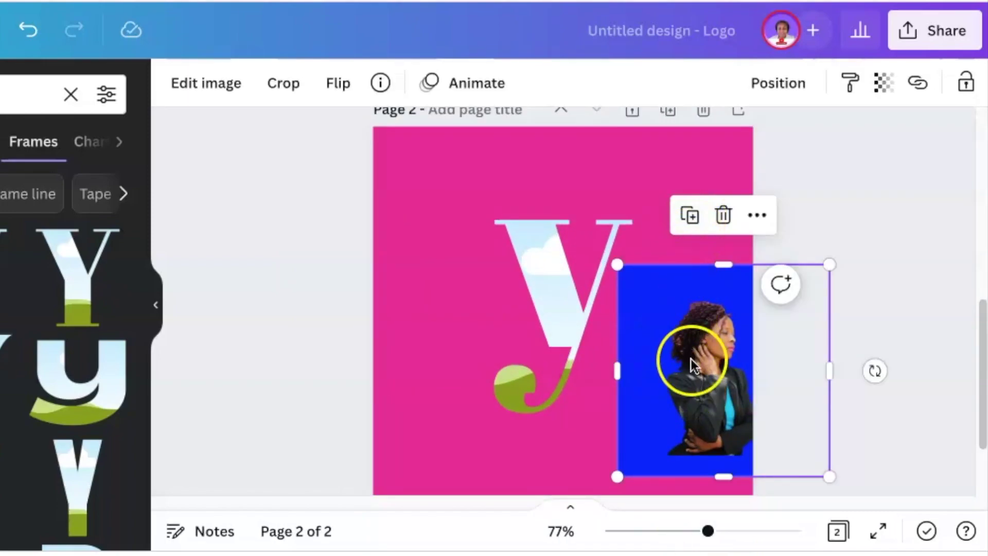
{"action": "left_click", "coordinate": [682, 229]}
{"action": "left_click_drag", "start_coordinate": [503, 433], "coordinate": [298, 475]}
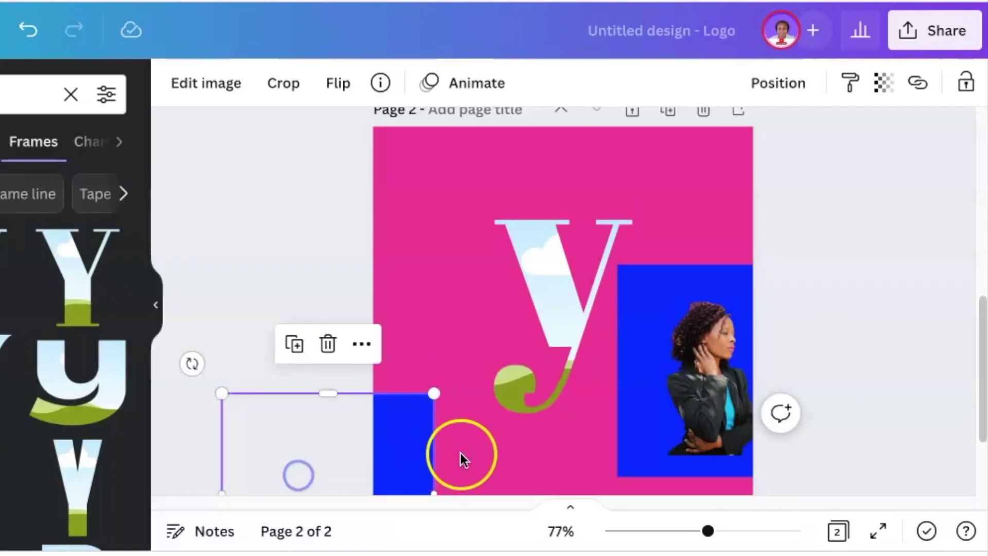
Drop the original woman photo into the y frame
{"action": "left_click", "coordinate": [678, 395]}
{"action": "mouse_move", "coordinate": [647, 382]}
{"action": "left_mouse_down"}
{"action": "mouse_move", "coordinate": [534, 343]}
{"action": "mouse_move", "coordinate": [514, 347]}
{"action": "left_mouse_up"}
{"action": "left_click", "coordinate": [531, 474]}
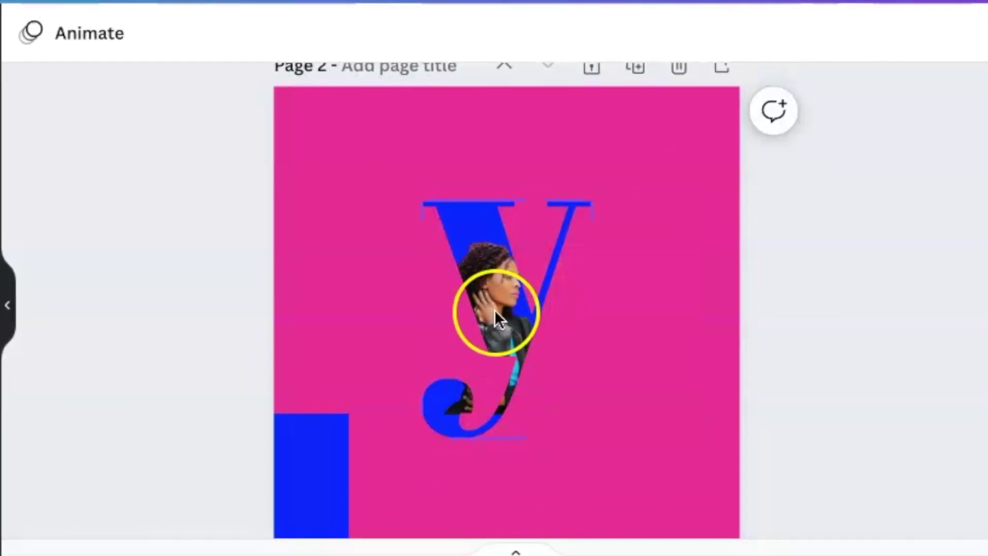
{"action": "left_click", "coordinate": [495, 310]}
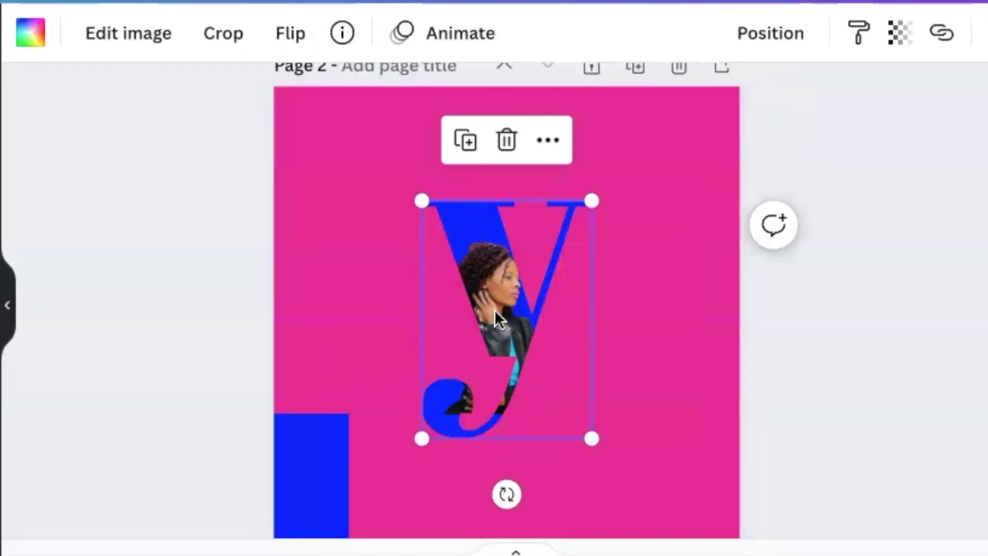
Scale up the woman's photo inside the y frame until her face shows in the letter
{"action": "left_click", "coordinate": [223, 35]}
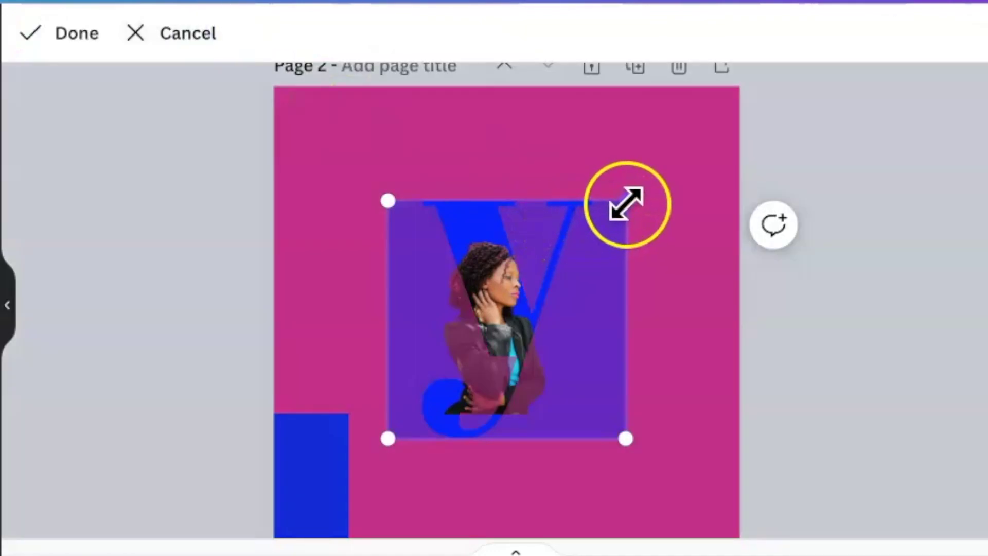
{"action": "left_click_drag", "start_coordinate": [627, 202], "coordinate": [642, 173]}
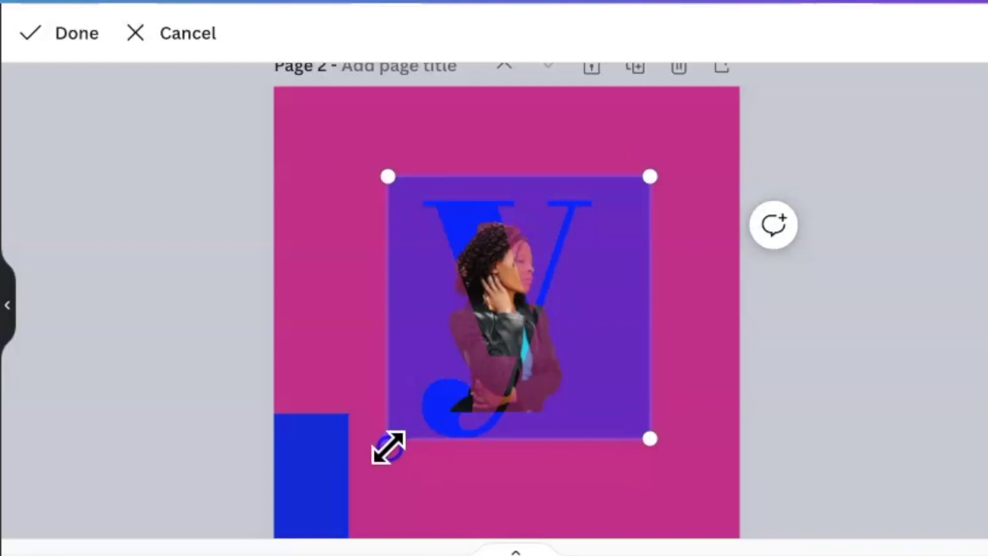
{"action": "left_click_drag", "start_coordinate": [388, 447], "coordinate": [359, 468]}
{"action": "left_click_drag", "start_coordinate": [662, 154], "coordinate": [674, 152]}
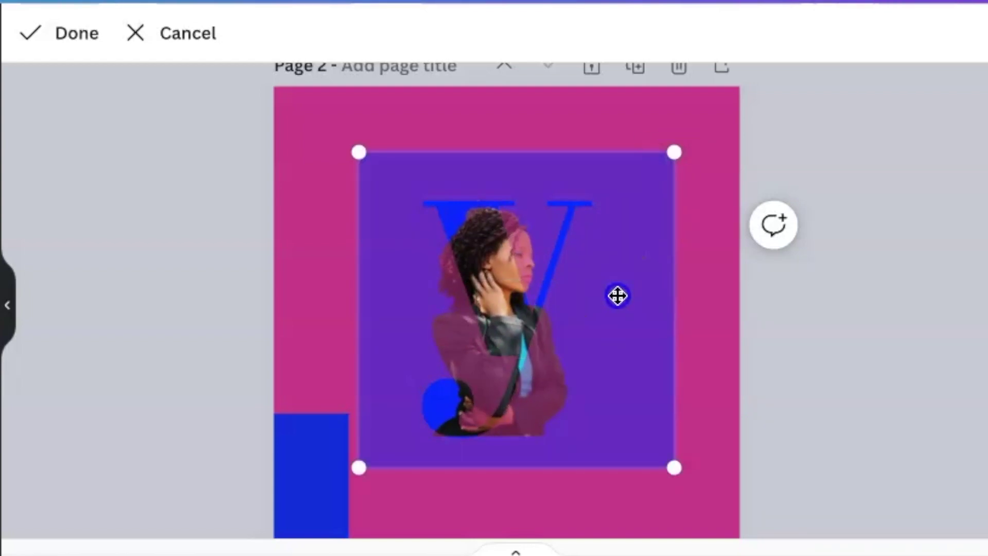
{"action": "left_click_drag", "start_coordinate": [672, 471], "coordinate": [677, 475]}
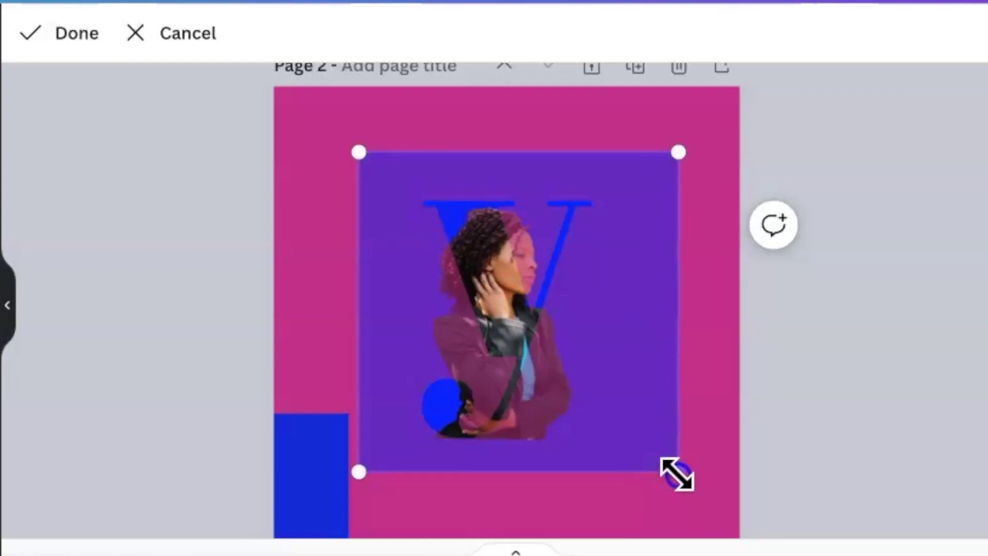
{"action": "left_click", "coordinate": [69, 34]}
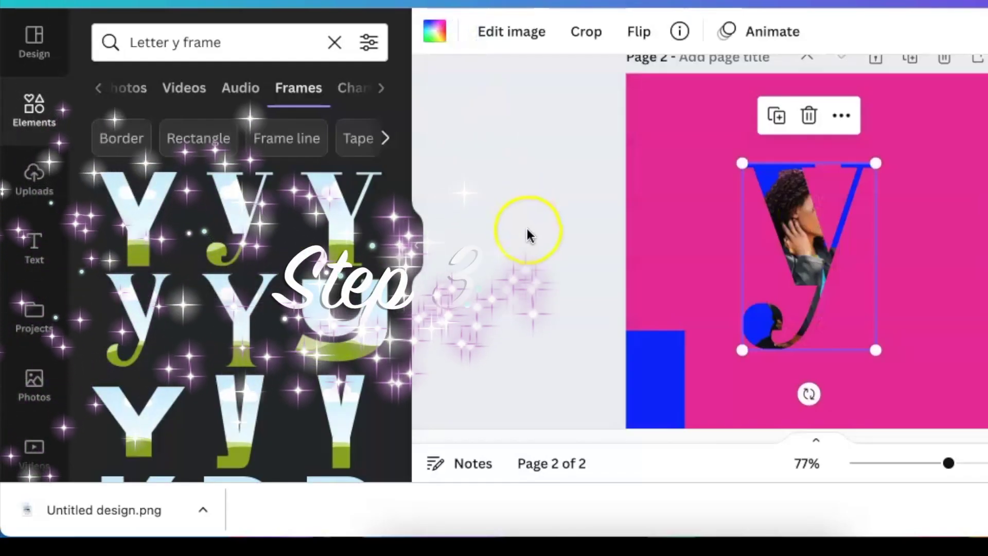
Apply BG Remover to the duplicate photo and move the cut-out onto the page
{"action": "left_click", "coordinate": [483, 44]}
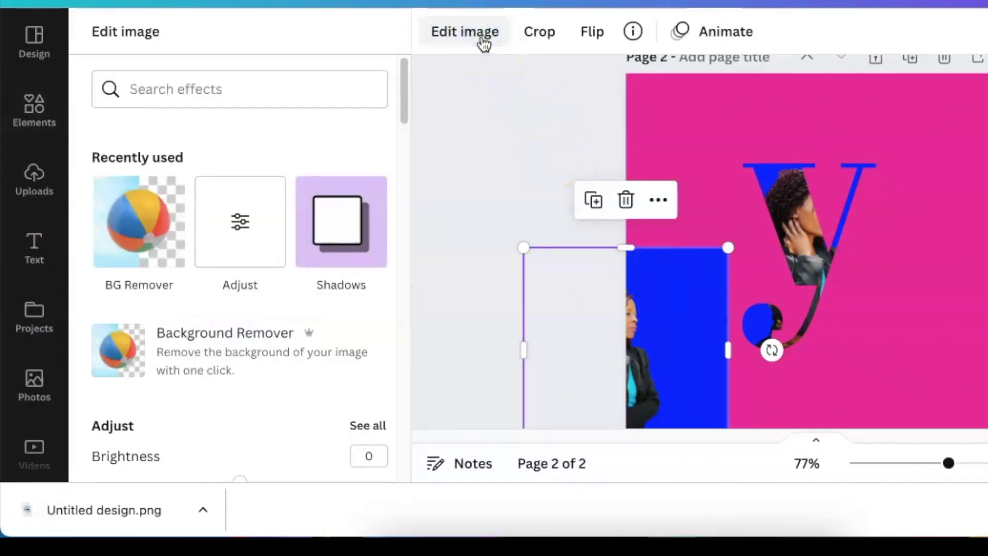
{"action": "left_click", "coordinate": [133, 234]}
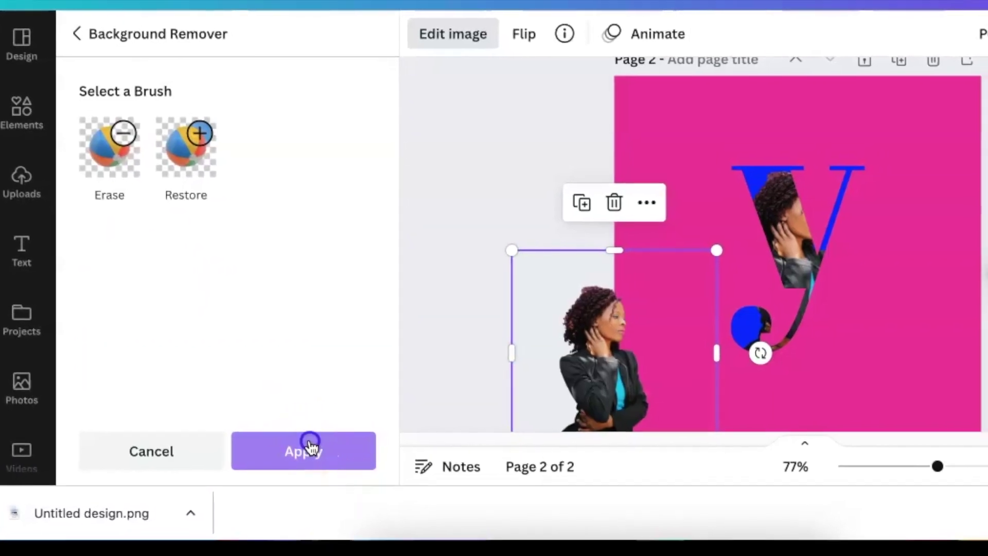
{"action": "left_click", "coordinate": [323, 446]}
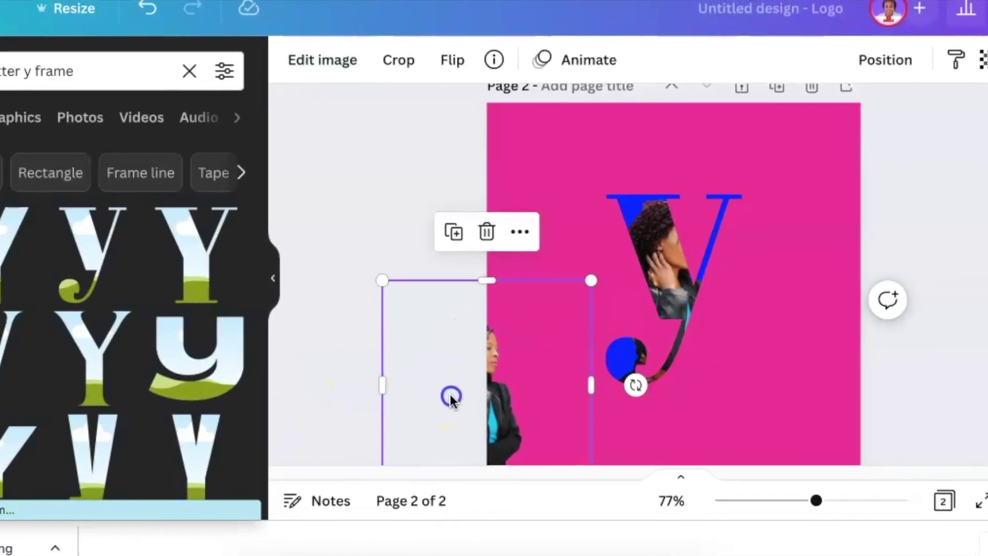
{"action": "mouse_move", "coordinate": [427, 344]}
{"action": "left_mouse_down"}
{"action": "mouse_move", "coordinate": [463, 408]}
{"action": "mouse_move", "coordinate": [658, 341]}
{"action": "left_mouse_up"}
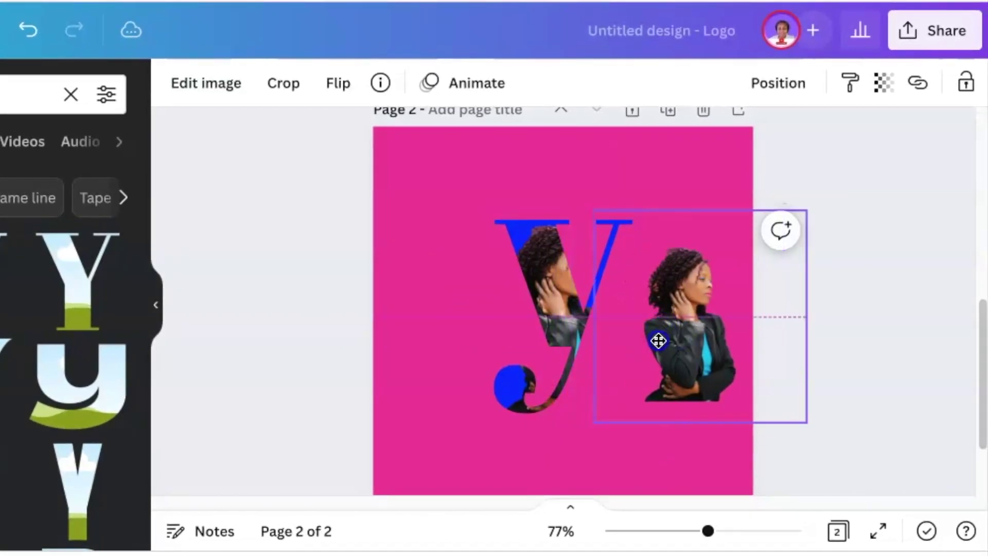
Move the cut-out woman next to the y and enlarge her so she overlaps the letter
{"action": "left_click", "coordinate": [624, 349]}
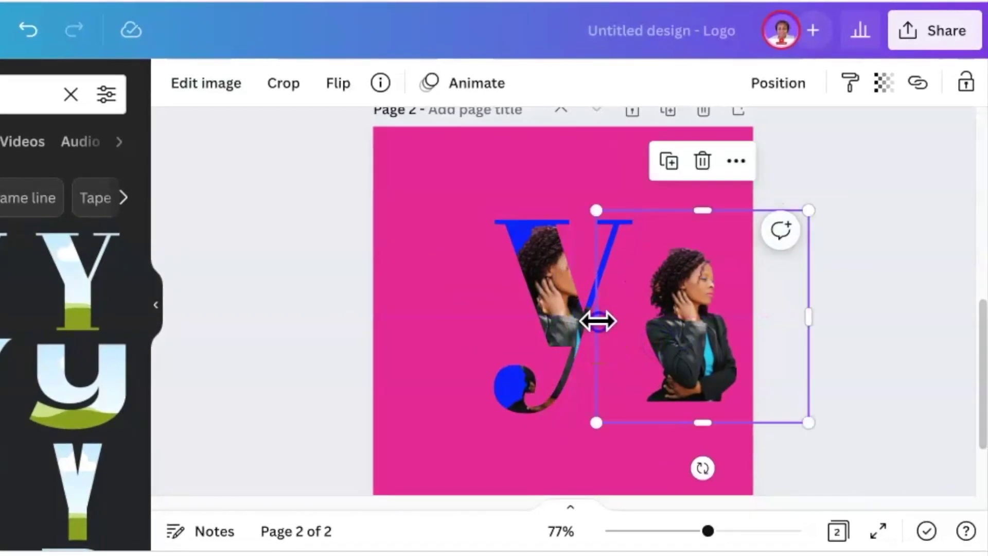
{"action": "left_click_drag", "start_coordinate": [596, 318], "coordinate": [632, 321]}
{"action": "left_click", "coordinate": [574, 348]}
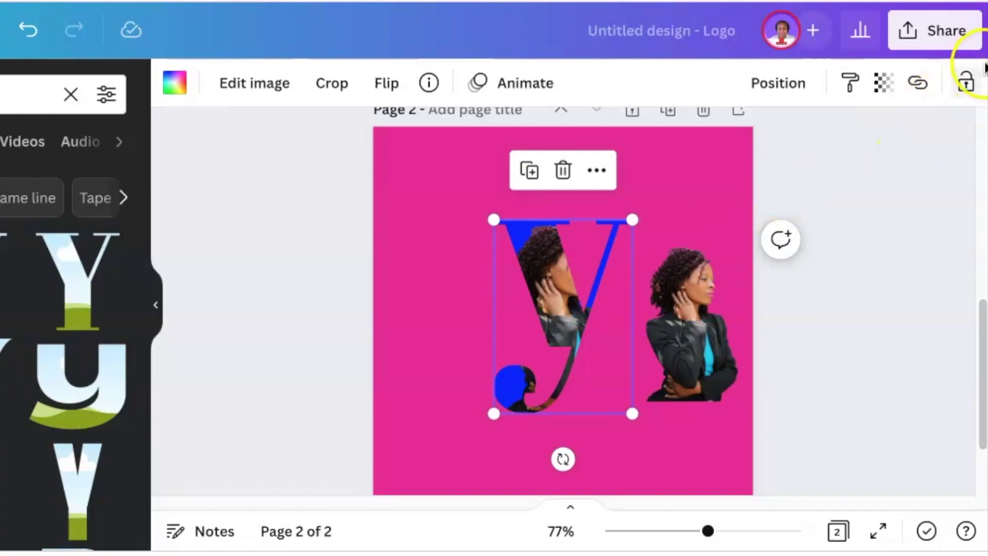
{"action": "left_click", "coordinate": [970, 80]}
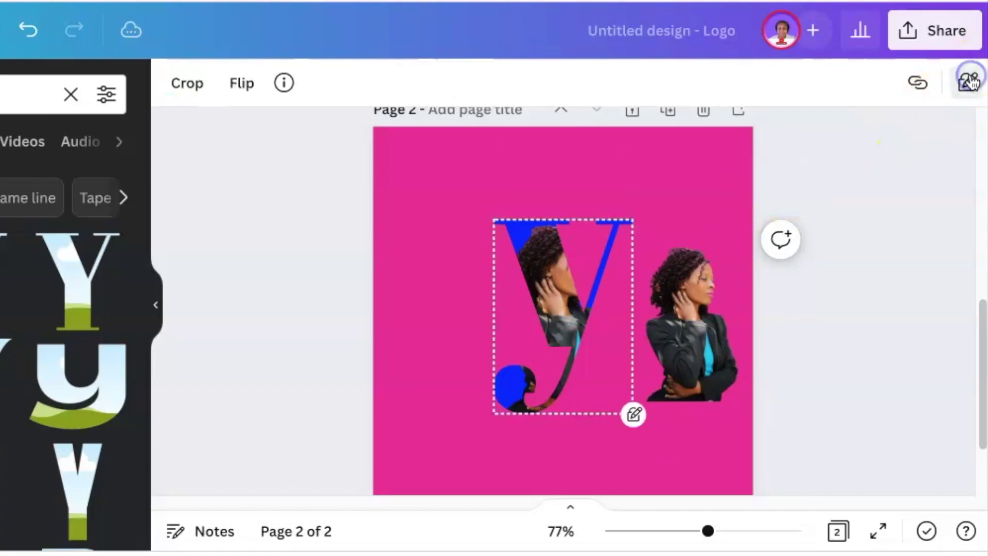
{"action": "left_click", "coordinate": [688, 354]}
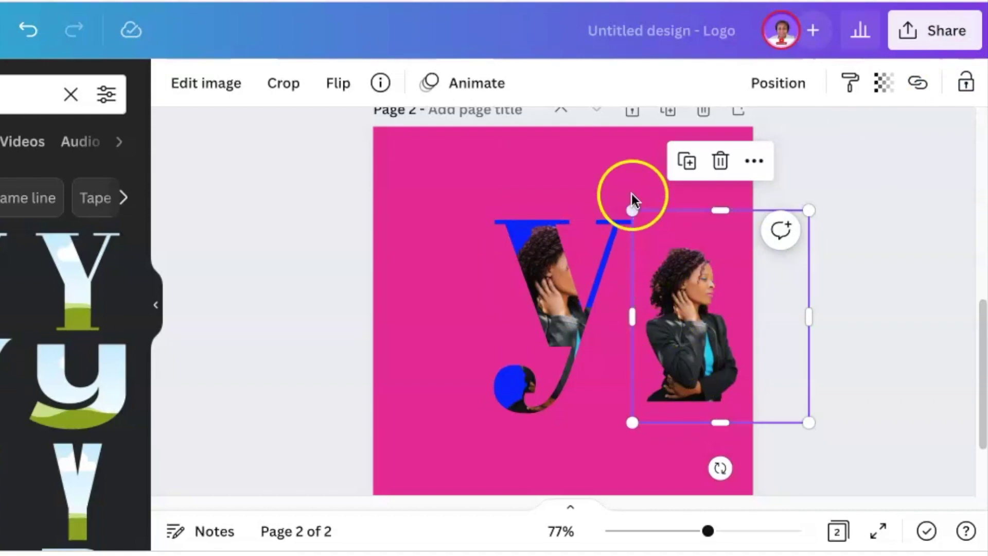
{"action": "left_click_drag", "start_coordinate": [629, 207], "coordinate": [599, 171]}
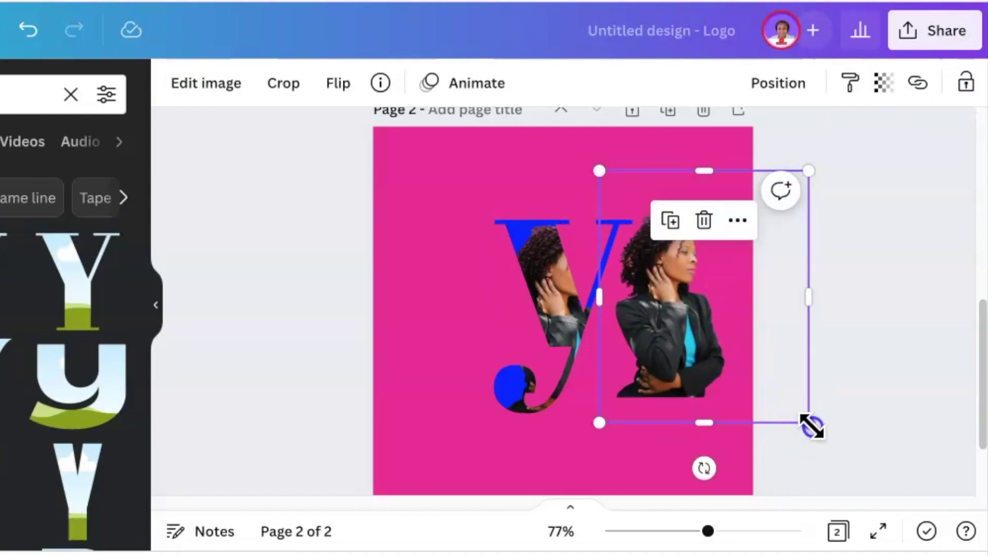
{"action": "left_click_drag", "start_coordinate": [809, 423], "coordinate": [828, 446]}
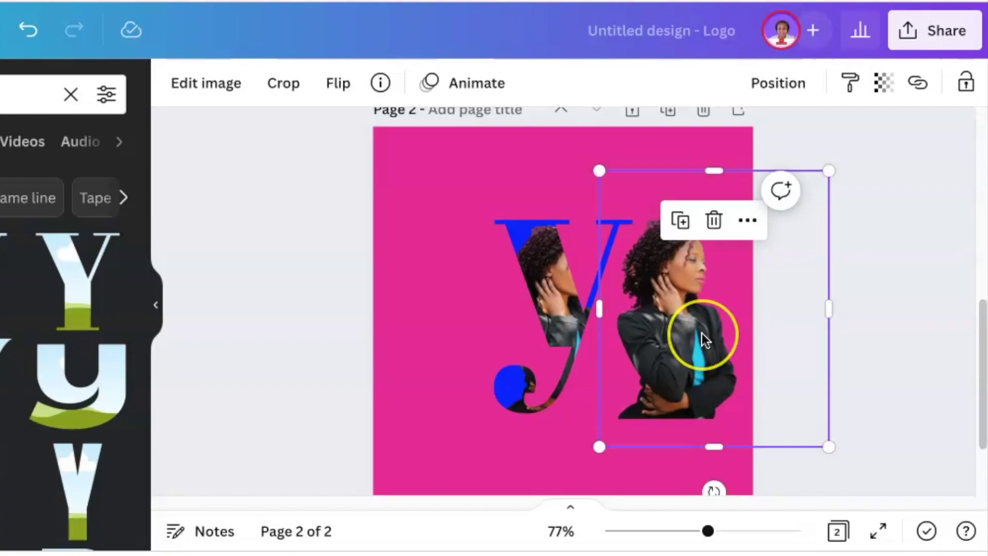
Lower the cut-out woman's transparency so she becomes semi-transparent
{"action": "left_click", "coordinate": [883, 82]}
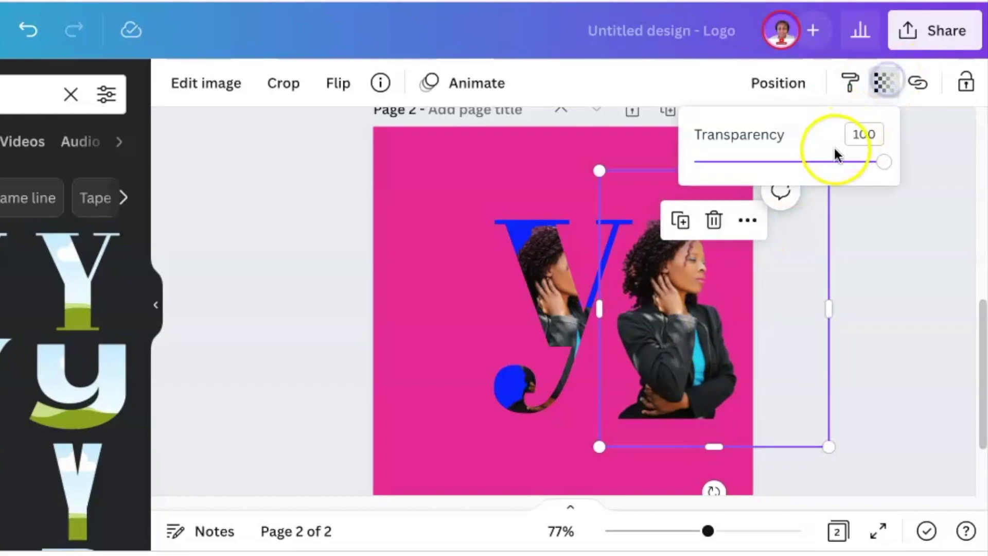
{"action": "left_click_drag", "start_coordinate": [881, 163], "coordinate": [815, 167]}
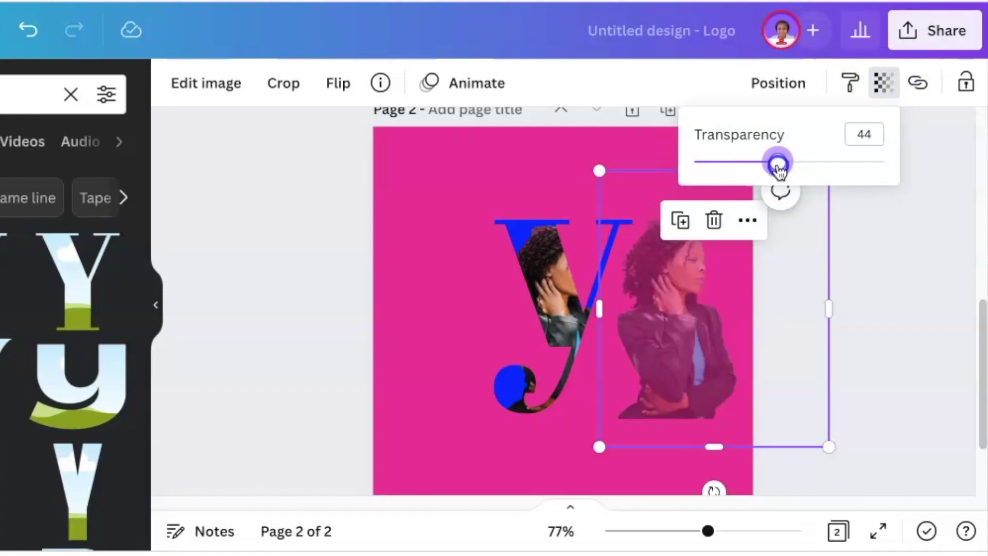
{"action": "left_click", "coordinate": [417, 235]}
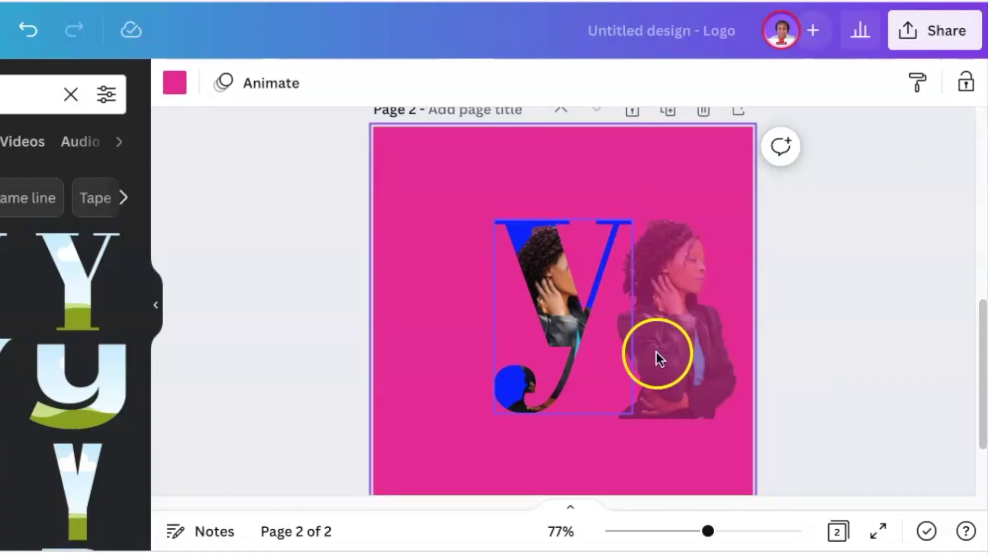
Move and resize the cut-out woman to line up with her image inside the y
{"action": "left_click", "coordinate": [687, 339]}
{"action": "left_click_drag", "start_coordinate": [685, 338], "coordinate": [643, 338]}
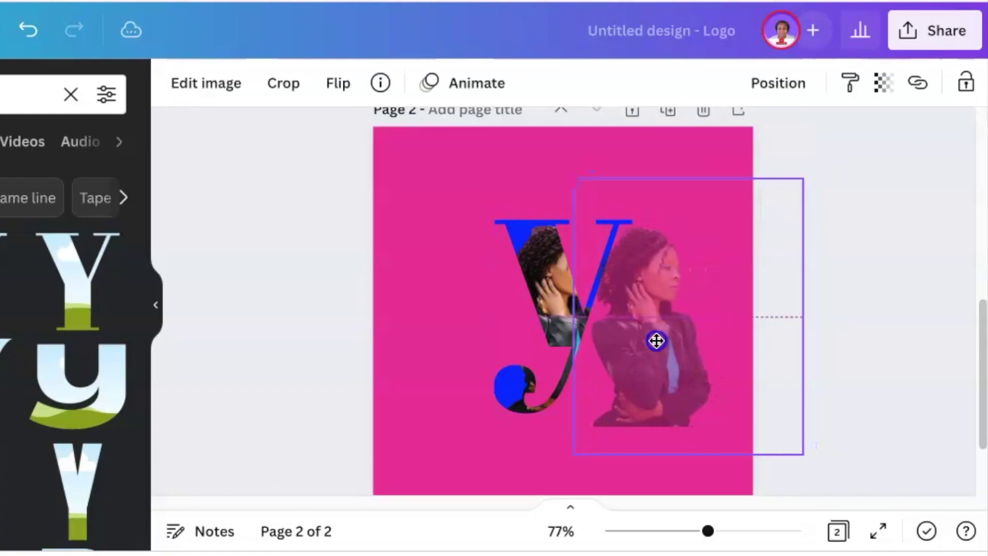
{"action": "left_click_drag", "start_coordinate": [642, 339], "coordinate": [585, 342]}
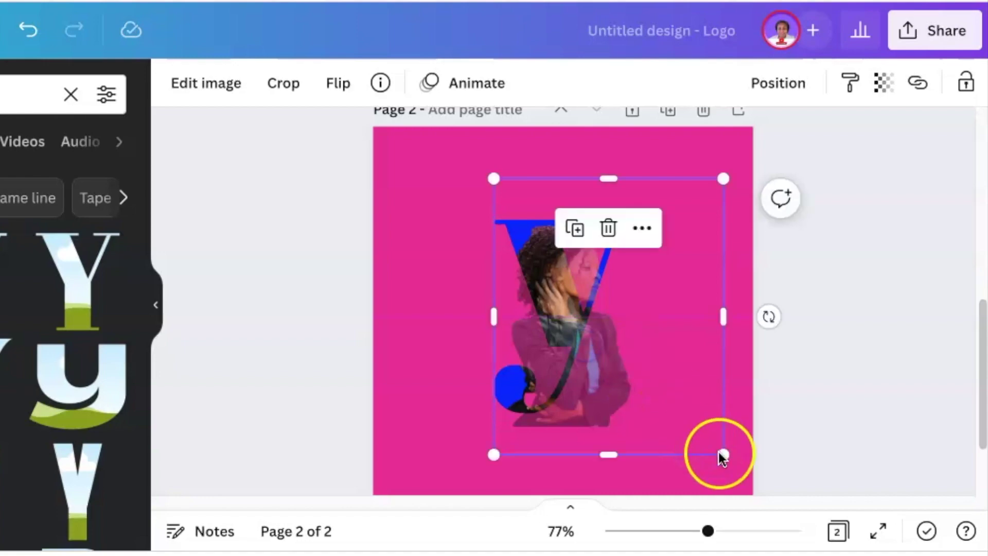
{"action": "left_click_drag", "start_coordinate": [717, 456], "coordinate": [703, 442]}
{"action": "left_click", "coordinate": [818, 456]}
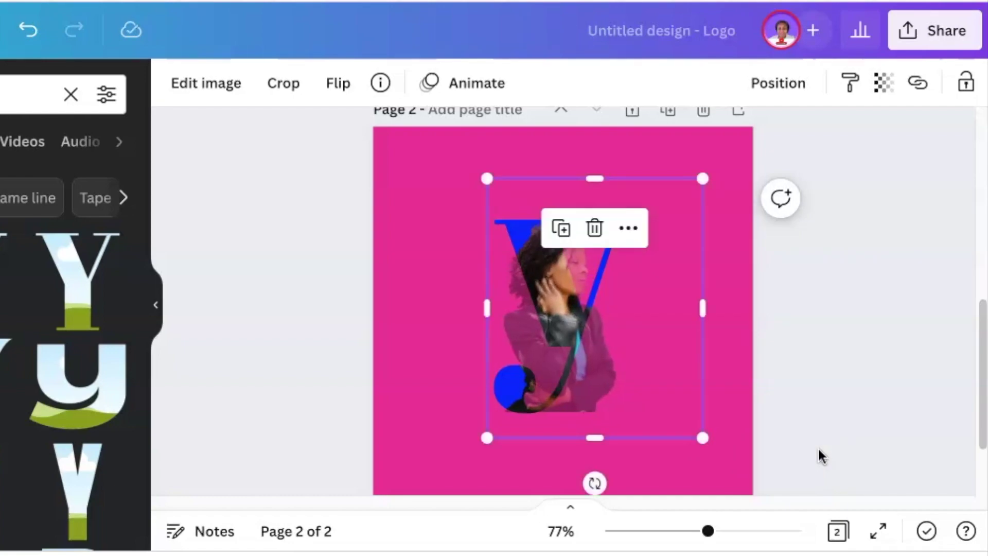
{"action": "left_click_drag", "start_coordinate": [703, 435], "coordinate": [706, 440]}
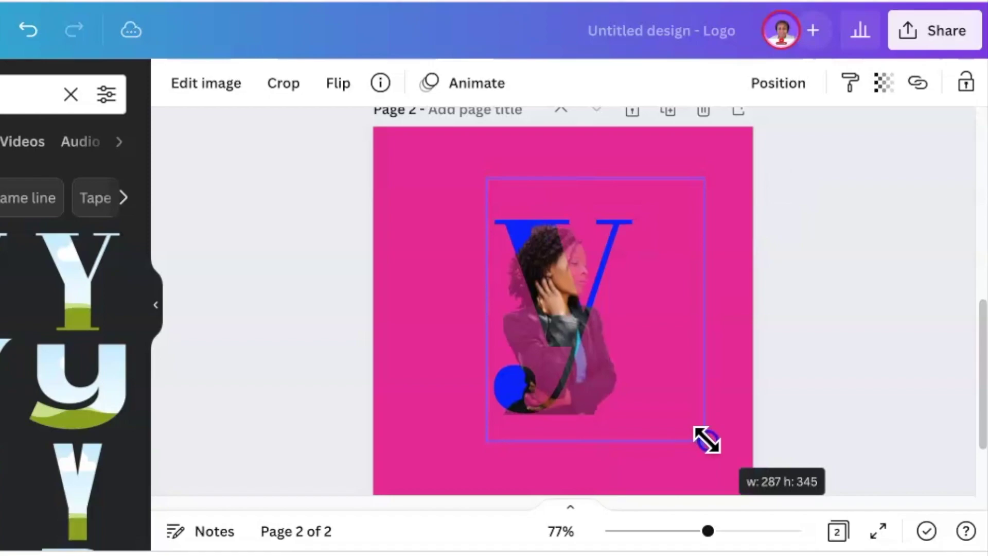
{"action": "left_click", "coordinate": [882, 481]}
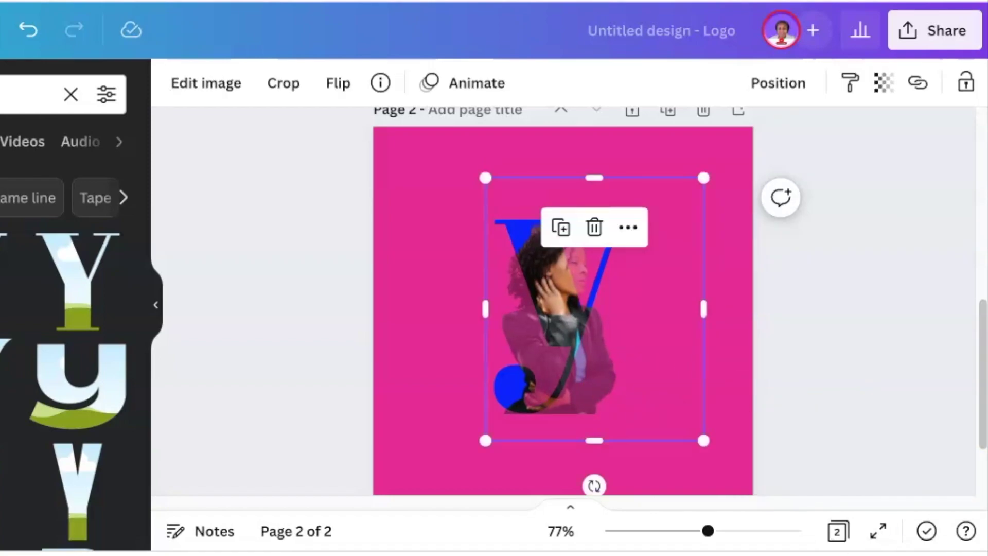
{"action": "left_click", "coordinate": [811, 382]}
{"action": "left_click", "coordinate": [643, 399]}
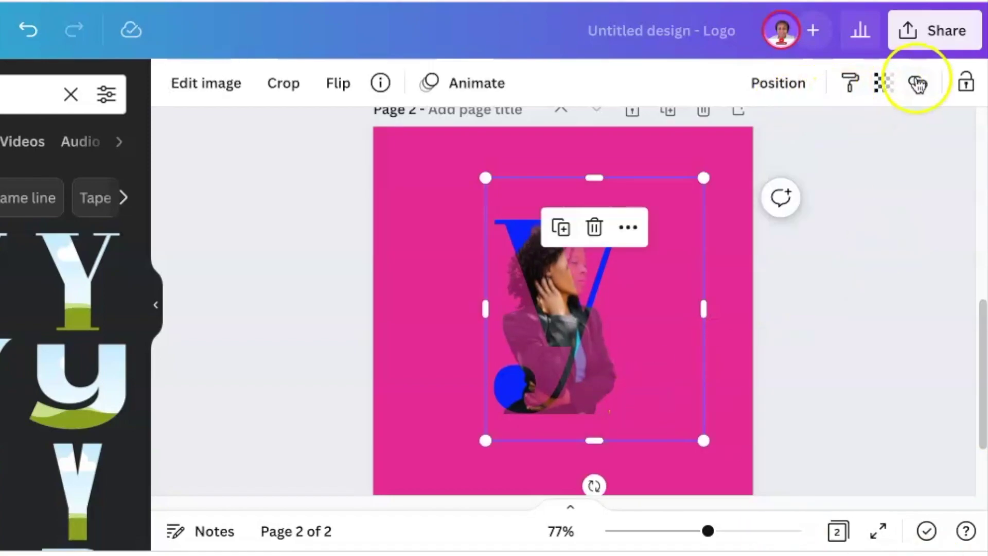
Crop the woman's photo from the bottom and left, down to her head and shoulders
{"action": "left_click", "coordinate": [883, 83]}
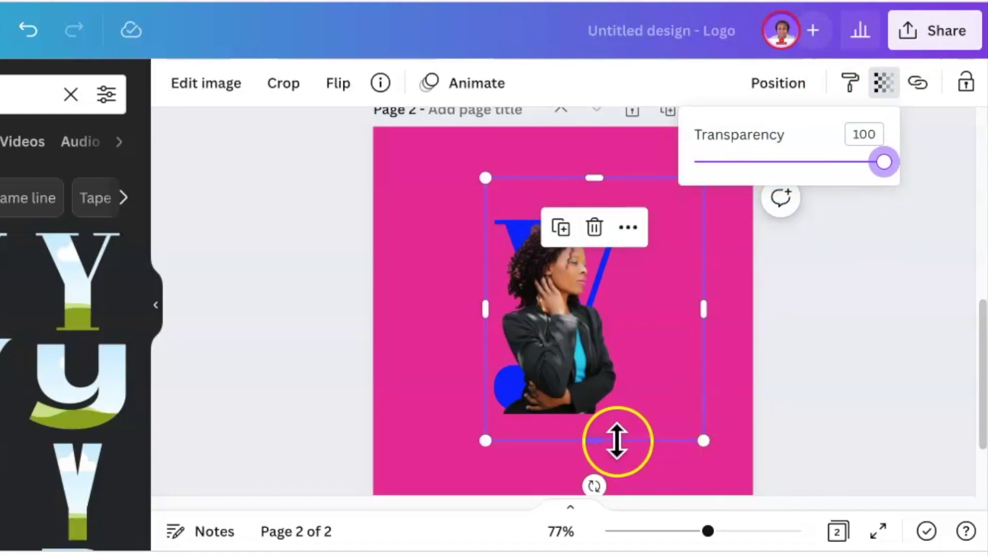
{"action": "left_click_drag", "start_coordinate": [600, 442], "coordinate": [600, 304]}
{"action": "left_click_drag", "start_coordinate": [486, 241], "coordinate": [525, 243]}
{"action": "left_click", "coordinate": [692, 442]}
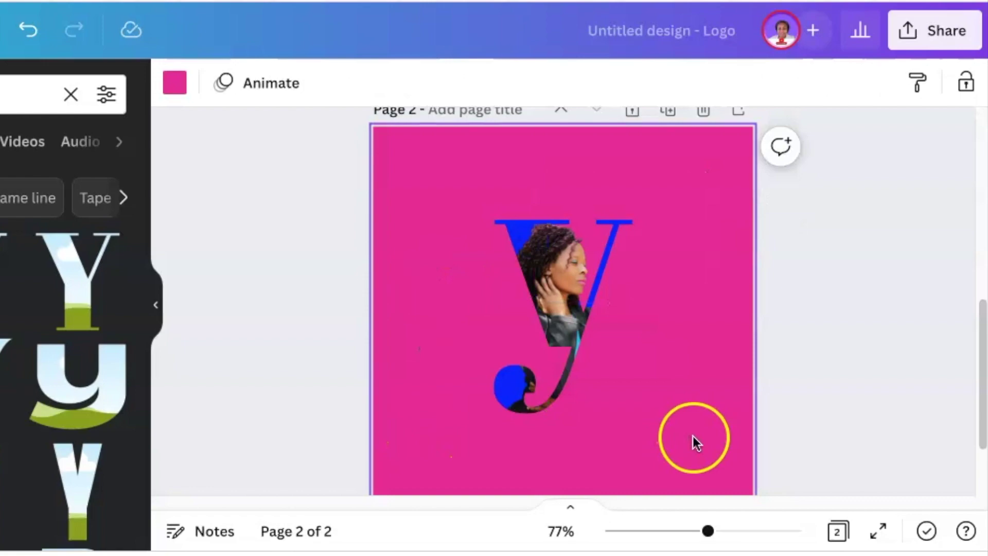
Group the letter y with the photo and nudge the group slightly right
{"action": "left_click", "coordinate": [886, 267]}
{"action": "left_click", "coordinate": [285, 202]}
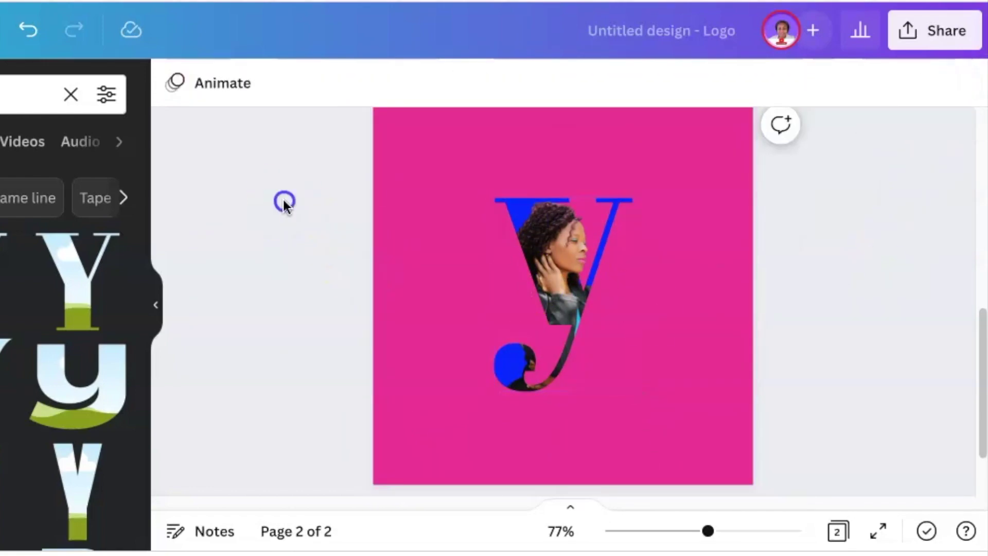
{"action": "left_click_drag", "start_coordinate": [285, 203], "coordinate": [706, 392]}
{"action": "left_click", "coordinate": [733, 85]}
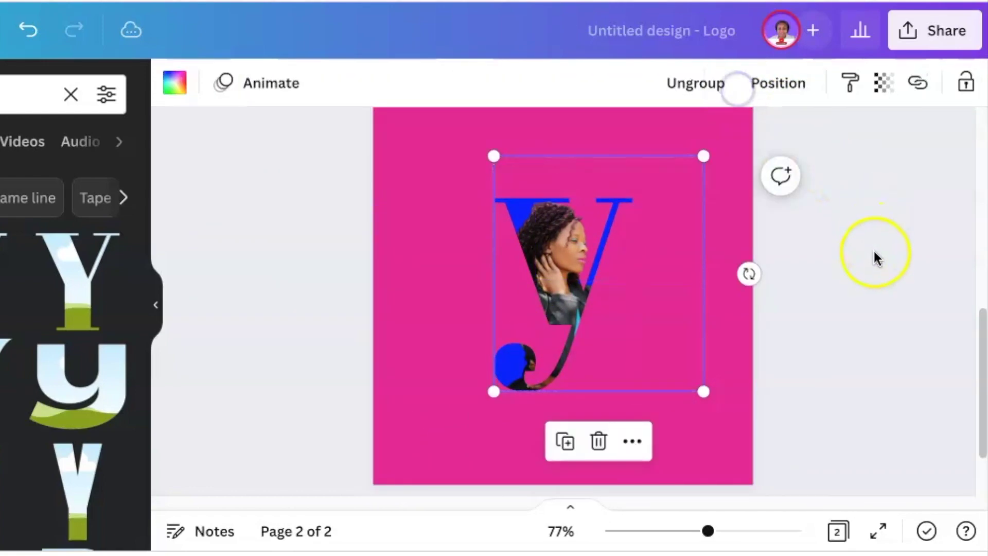
{"action": "left_click", "coordinate": [875, 257]}
{"action": "left_click_drag", "start_coordinate": [640, 325], "coordinate": [633, 325]}
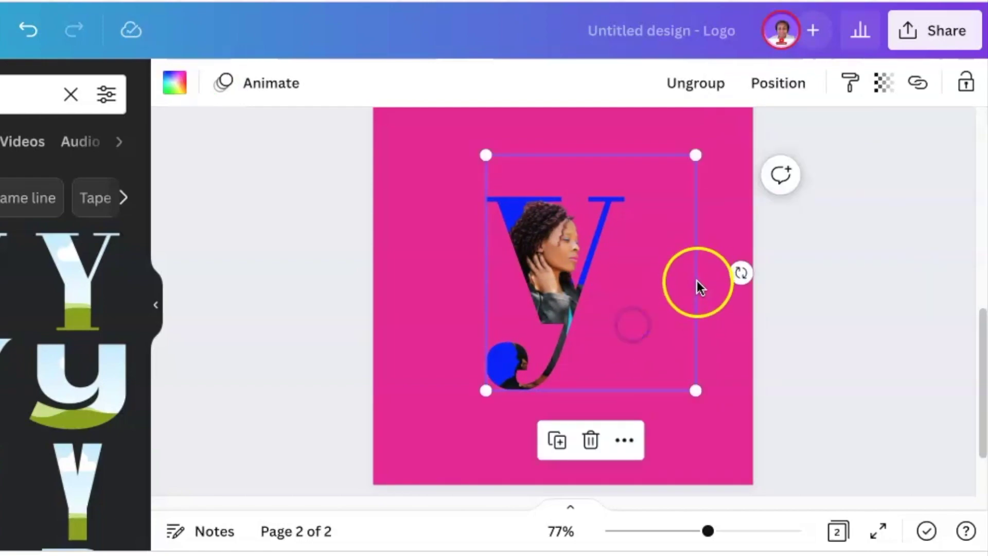
{"action": "left_click", "coordinate": [768, 409]}
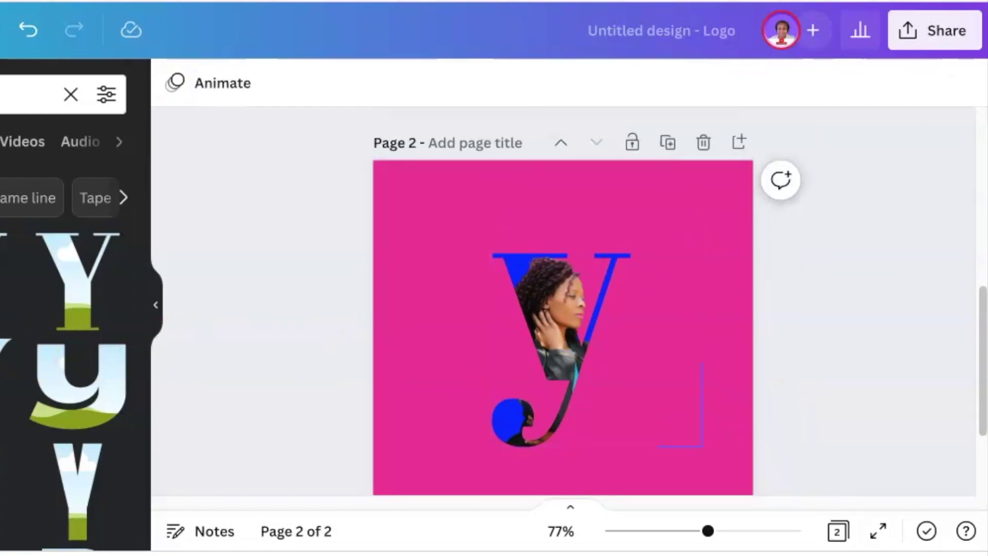
{"action": "key", "text": "t"}
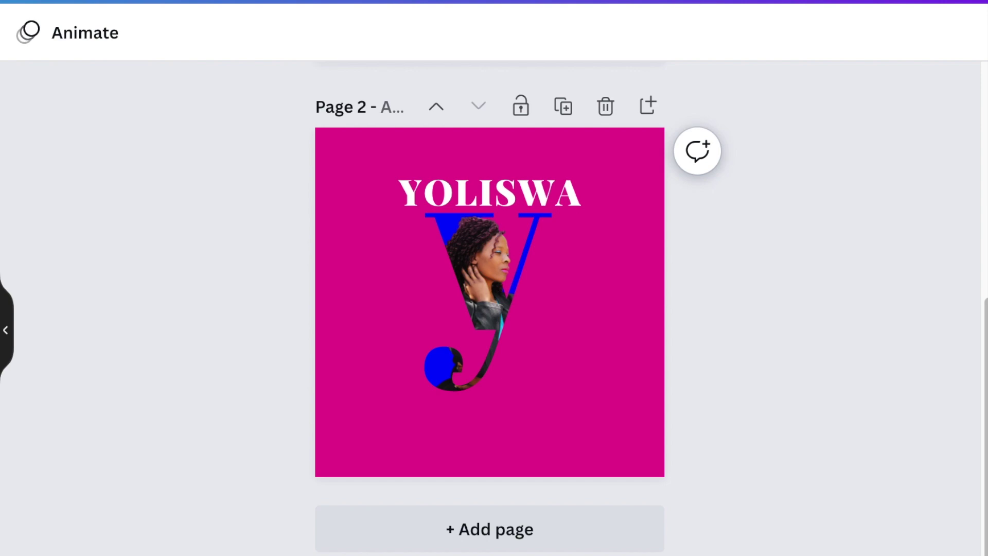
Change the YOLISWA text colour to blue
{"action": "left_click", "coordinate": [524, 199]}
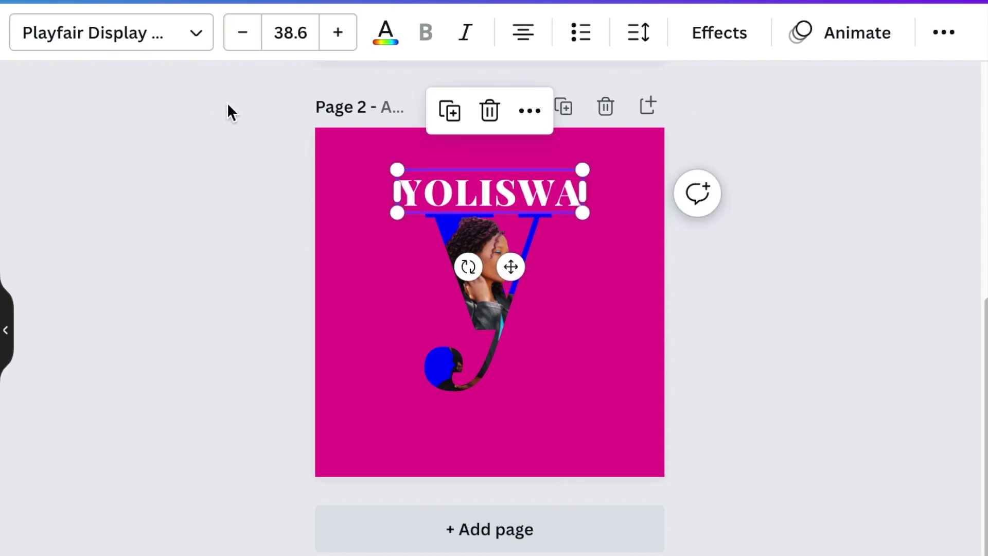
{"action": "left_click", "coordinate": [386, 34]}
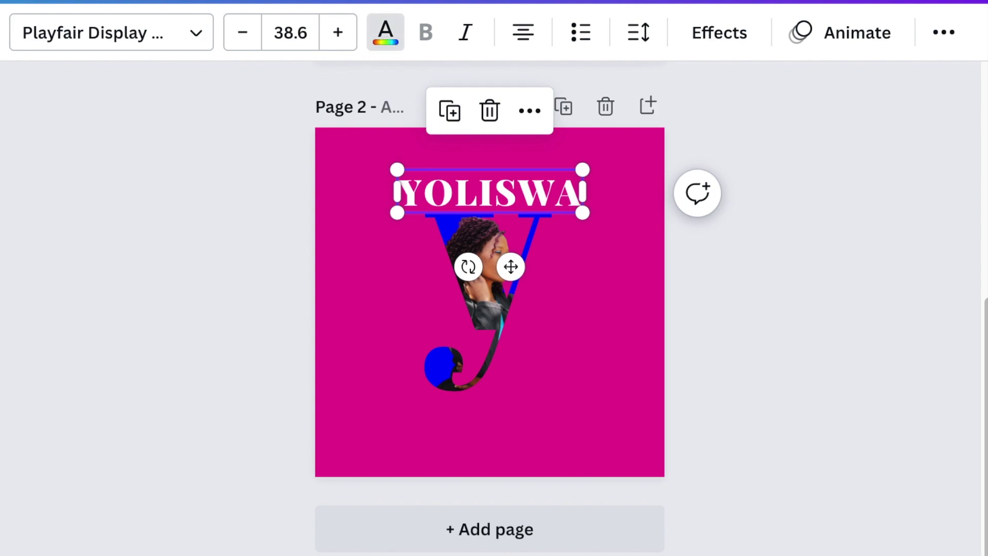
{"action": "left_click", "coordinate": [279, 291]}
Rotate YOLISWA to run upward and place it along the y's right stroke
{"action": "mouse_move", "coordinate": [469, 267]}
{"action": "left_mouse_down"}
{"action": "mouse_move", "coordinate": [554, 254]}
{"action": "mouse_move", "coordinate": [549, 247]}
{"action": "left_mouse_up"}
{"action": "mouse_move", "coordinate": [567, 207]}
{"action": "left_mouse_down"}
{"action": "mouse_move", "coordinate": [611, 315]}
{"action": "mouse_move", "coordinate": [594, 316]}
{"action": "left_mouse_up"}
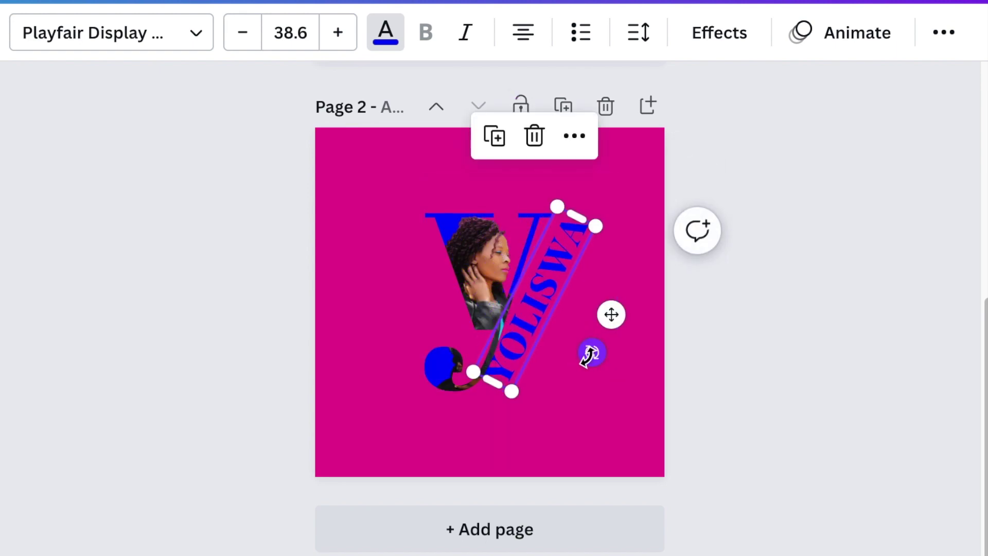
{"action": "left_click_drag", "start_coordinate": [589, 353], "coordinate": [732, 451]}
{"action": "left_click", "coordinate": [729, 447]}
{"action": "left_click", "coordinate": [359, 431]}
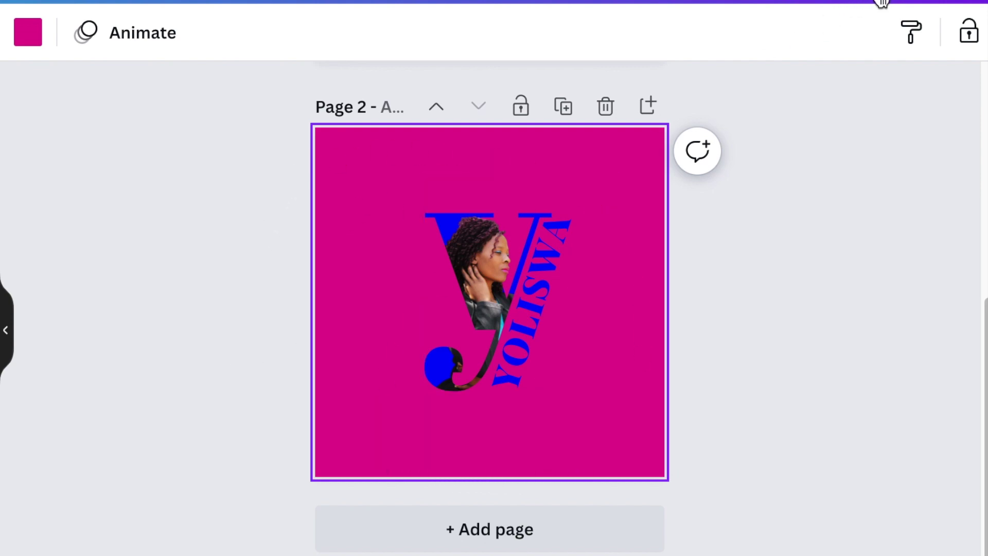
Download the YOLISWA logo, add a blank page 3, and show all Frames
{"action": "left_click", "coordinate": [837, 62]}
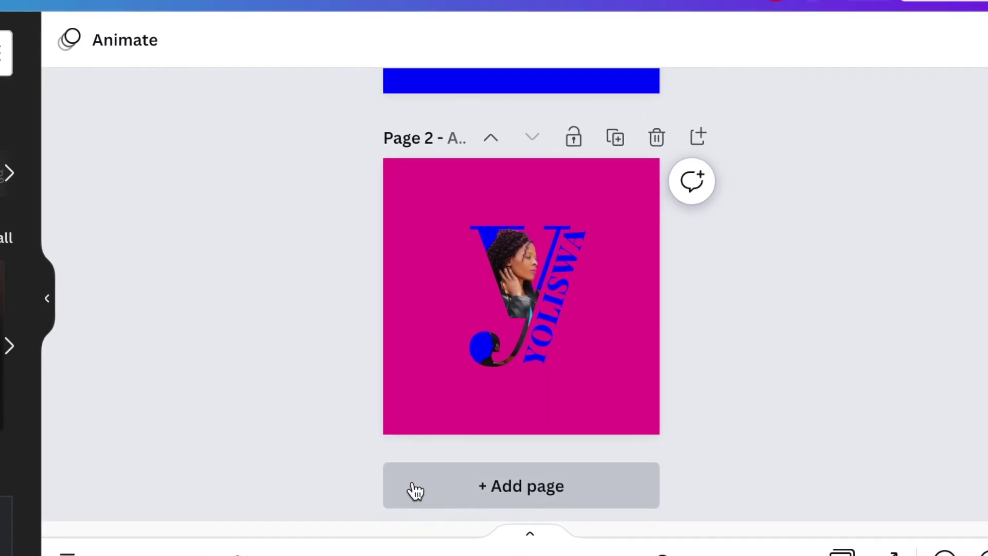
{"action": "left_click", "coordinate": [414, 490]}
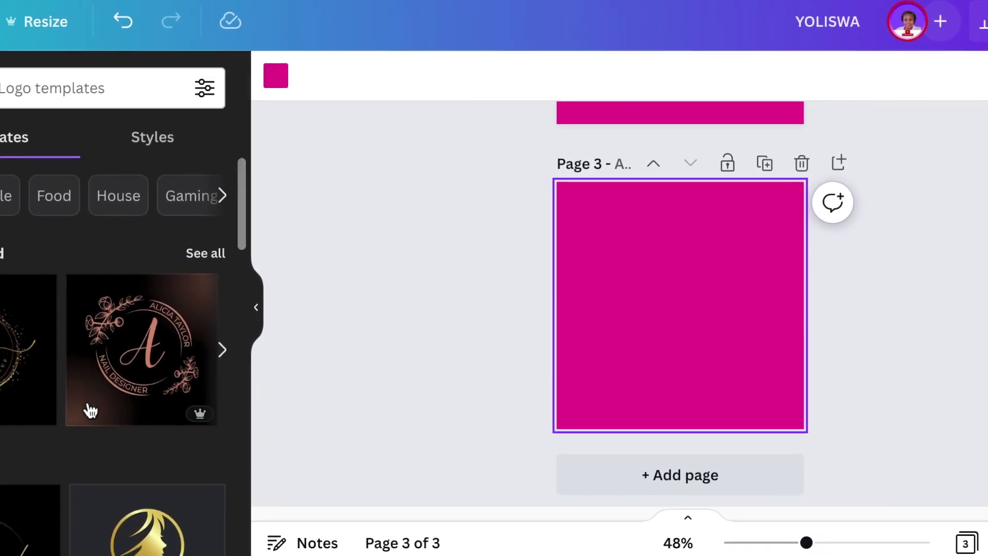
{"action": "left_click", "coordinate": [2, 174]}
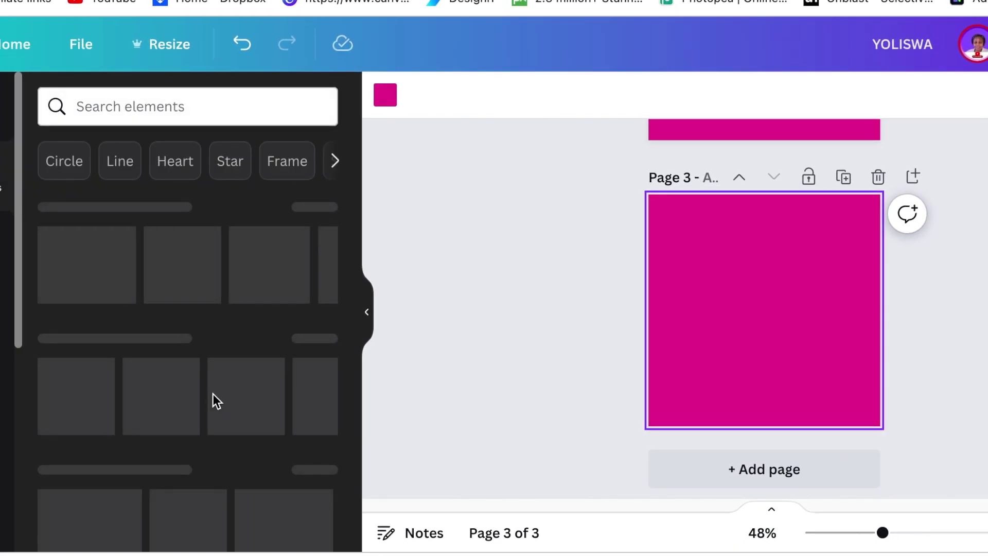
{"action": "scroll", "coordinate": [214, 394], "scroll_direction": "down", "scroll_amount": 3}
{"action": "scroll", "coordinate": [214, 394], "scroll_direction": "down", "scroll_amount": 3}
{"action": "scroll", "coordinate": [215, 394], "scroll_direction": "down", "scroll_amount": 3}
{"action": "scroll", "coordinate": [215, 394], "scroll_direction": "down", "scroll_amount": 3}
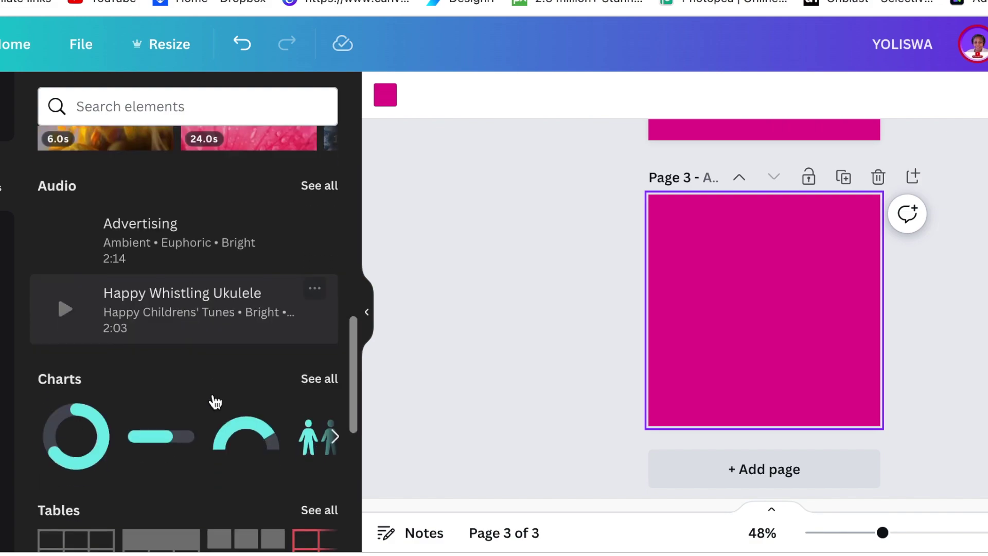
{"action": "scroll", "coordinate": [214, 402], "scroll_direction": "down", "scroll_amount": 3}
{"action": "left_click", "coordinate": [313, 338]}
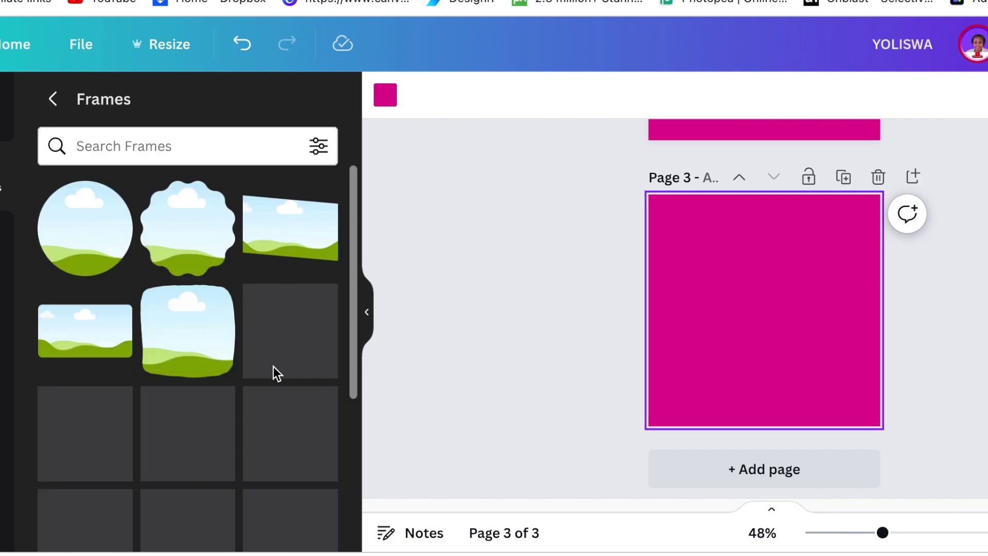
Add an enlarged, centred circle frame on page 3 holding the uploaded YOLISWA logo
{"action": "left_click", "coordinate": [59, 219]}
{"action": "left_click_drag", "start_coordinate": [705, 368], "coordinate": [641, 404]}
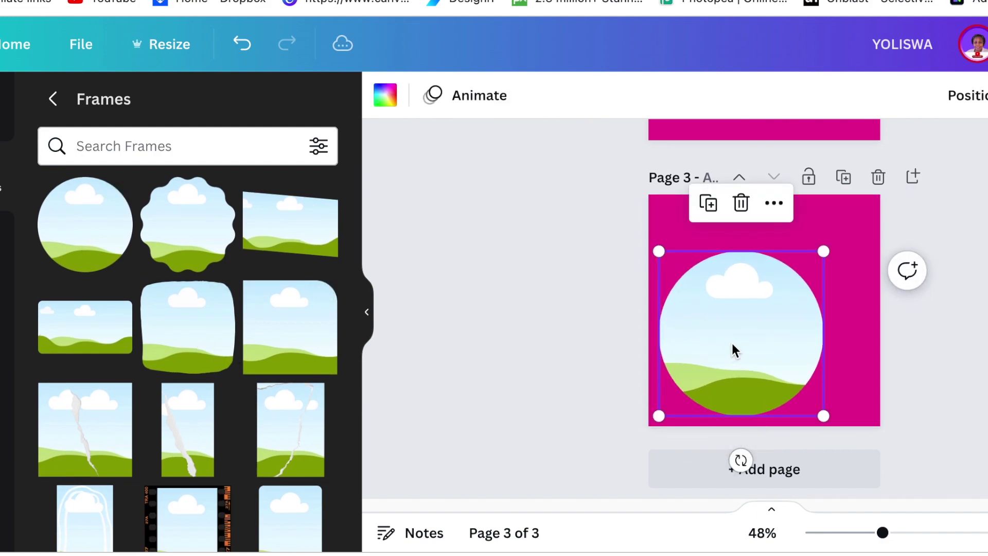
{"action": "left_click_drag", "start_coordinate": [732, 349], "coordinate": [755, 325]}
{"action": "left_click", "coordinate": [585, 357]}
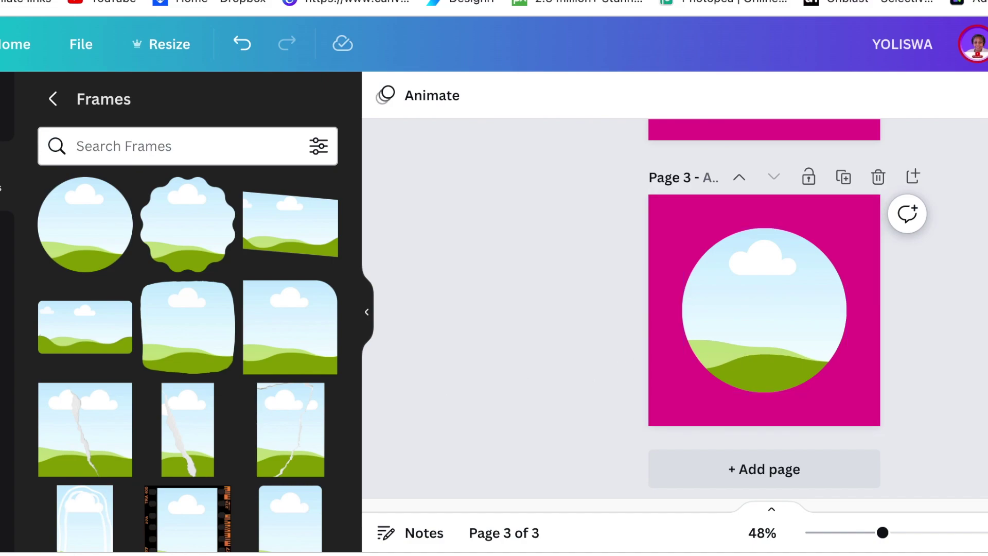
{"action": "left_click", "coordinate": [2, 246]}
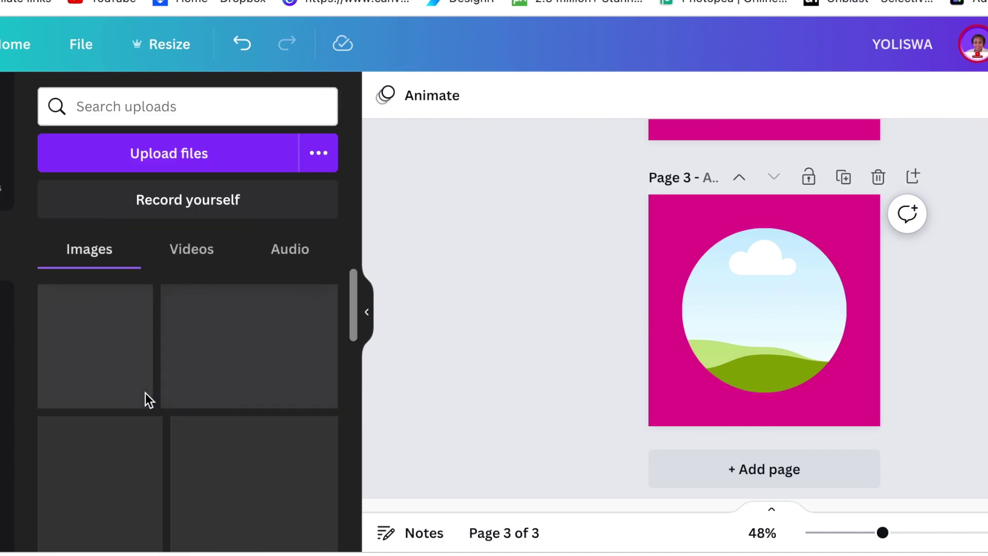
{"action": "left_click", "coordinate": [80, 345]}
Make page 3's background blue and zoom in on the page
{"action": "left_click", "coordinate": [396, 102]}
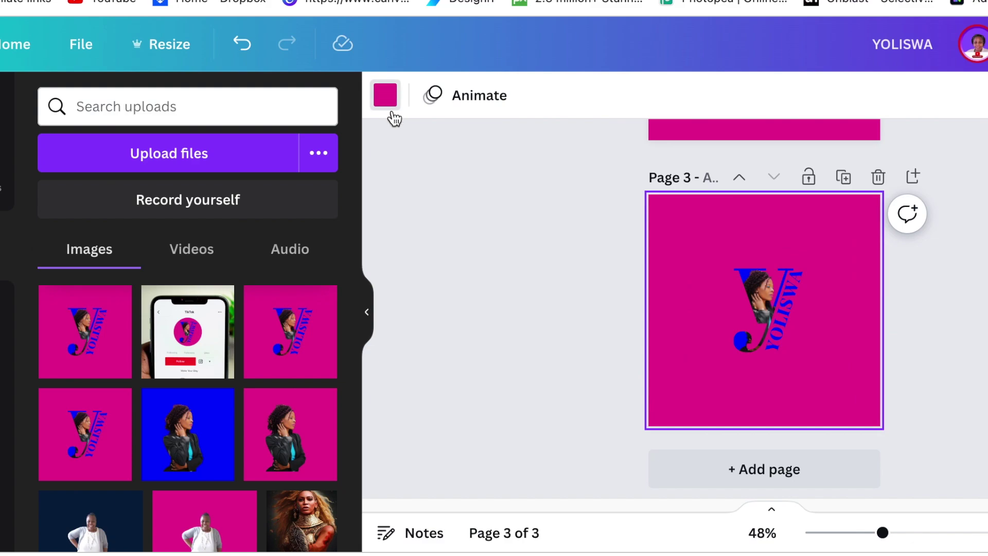
{"action": "left_click", "coordinate": [112, 203]}
{"action": "left_click", "coordinate": [541, 332]}
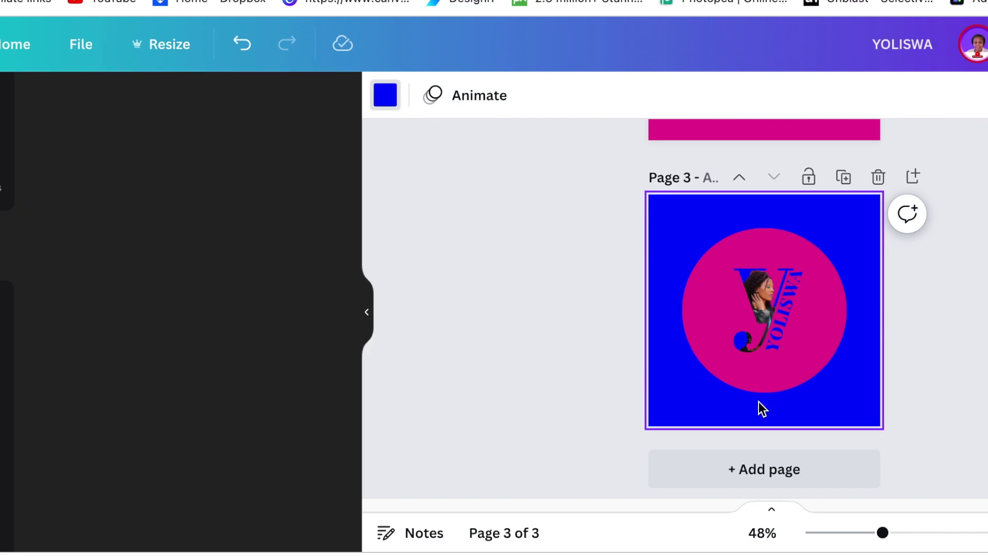
{"action": "left_click_drag", "start_coordinate": [886, 533], "coordinate": [906, 533]}
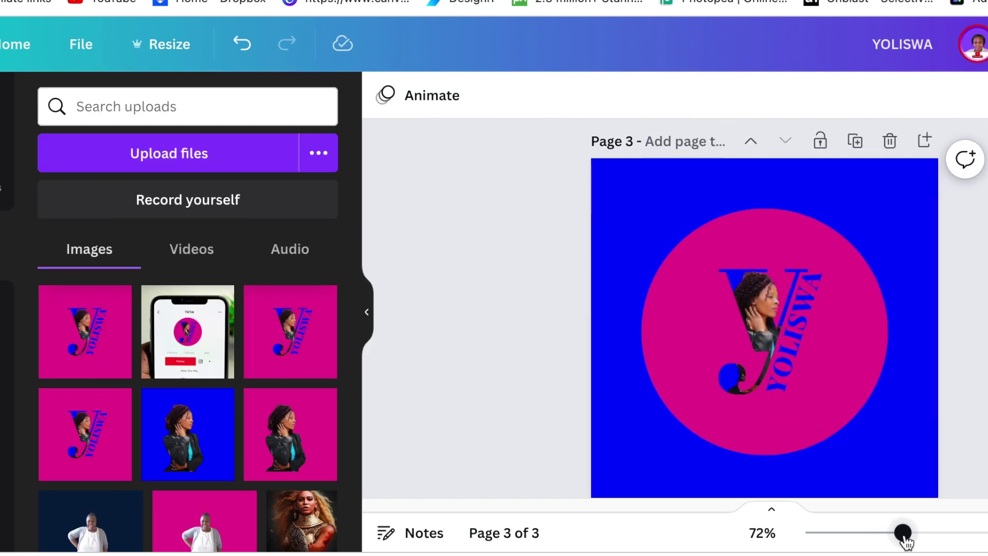
{"action": "scroll", "coordinate": [944, 459], "scroll_direction": "down", "scroll_amount": 1}
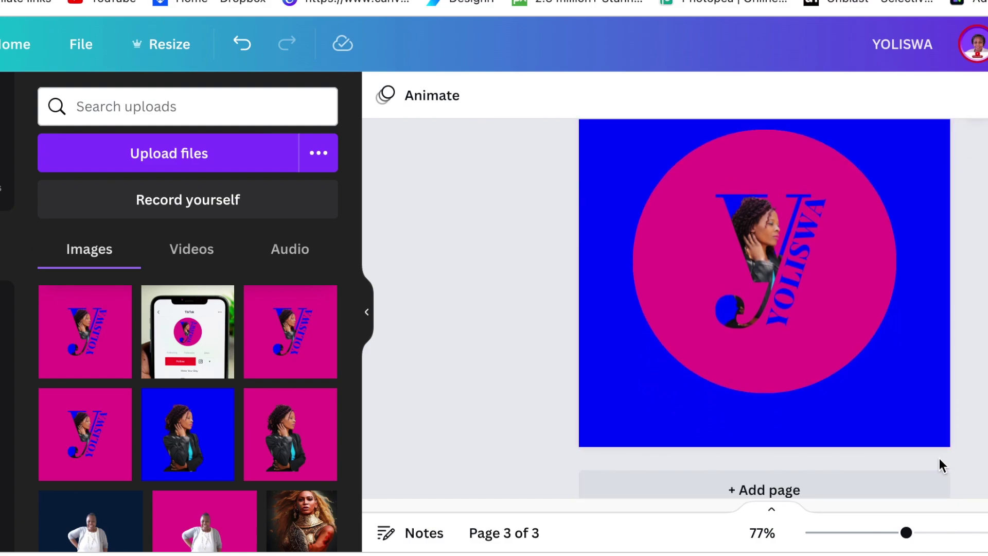